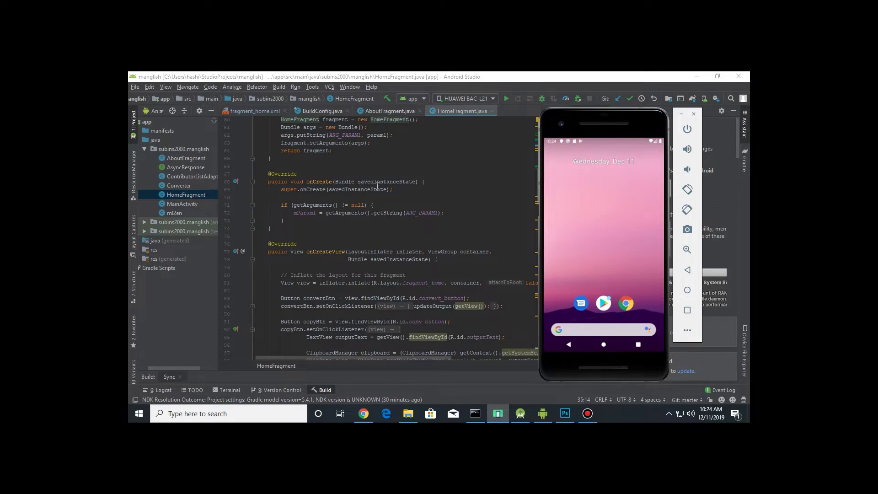
Move the emulator window left in two drags so it sits over the HomeFragment.java code.
drag(572, 132, 556, 129)
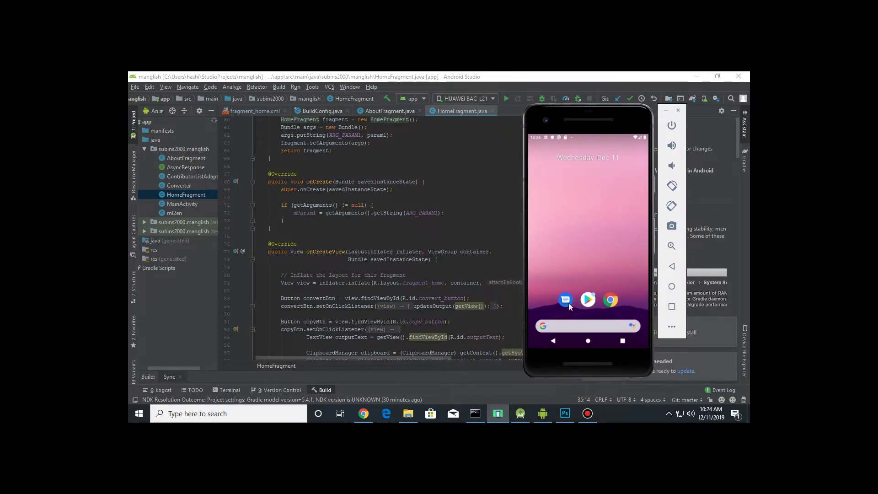
mouse_move(548, 410)
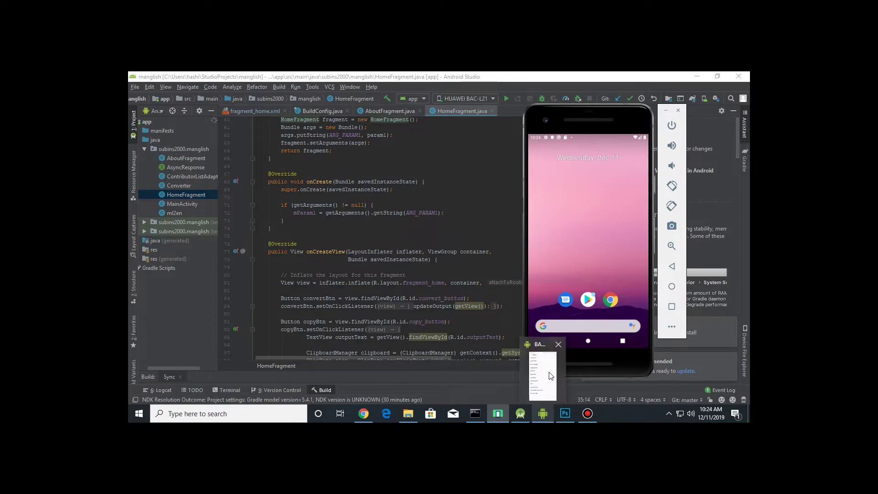
mouse_move(550, 376)
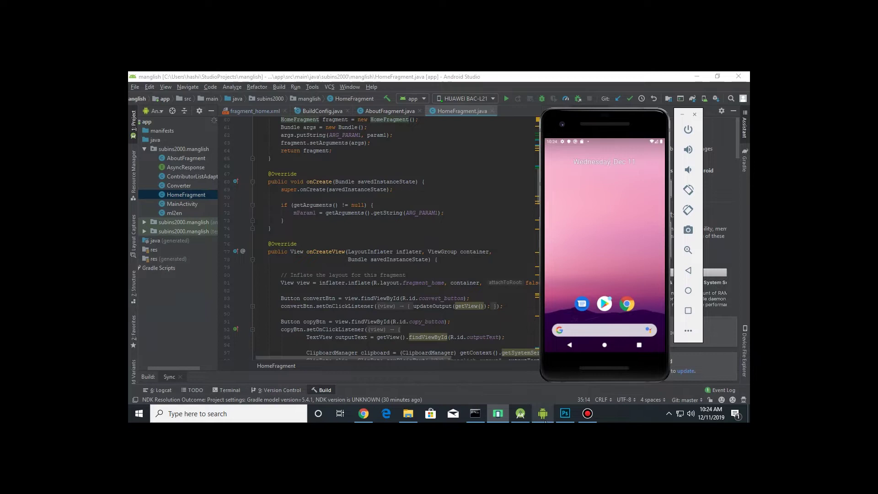
mouse_move(591, 130)
mouse_down()
mouse_move(619, 161)
mouse_move(480, 137)
mouse_move(503, 123)
mouse_move(578, 134)
mouse_up()
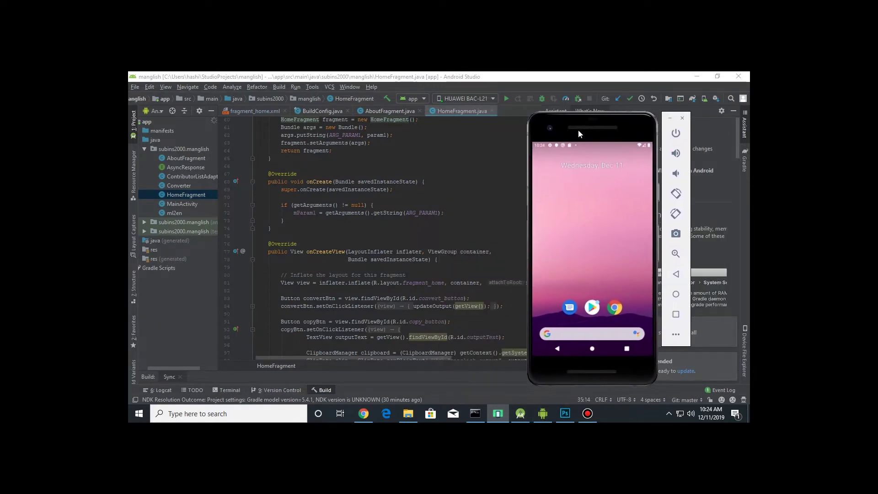
Keep HUAWEI BAC-L21 as the run target and return focus to line 74 of the code.
click(492, 99)
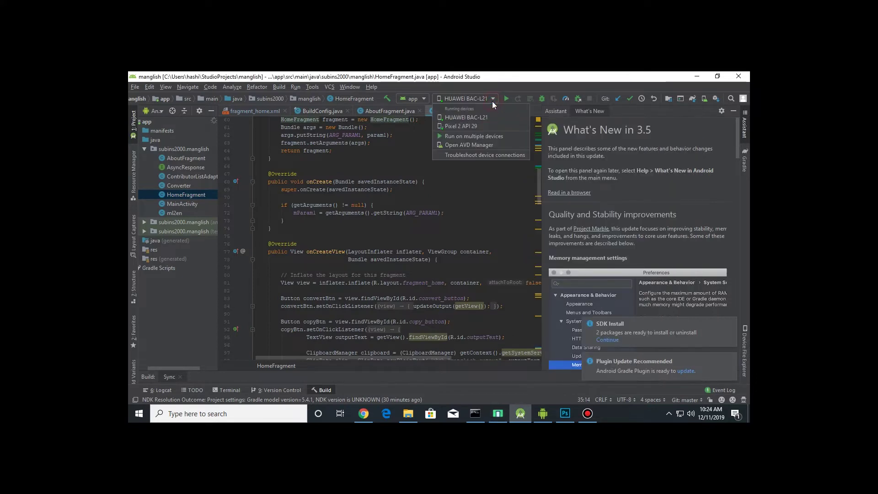
click(471, 118)
mouse_move(523, 418)
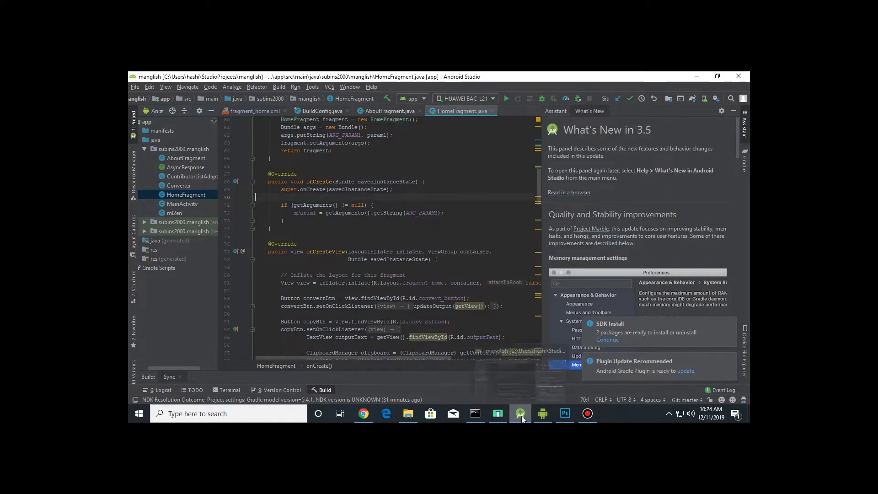
click(505, 227)
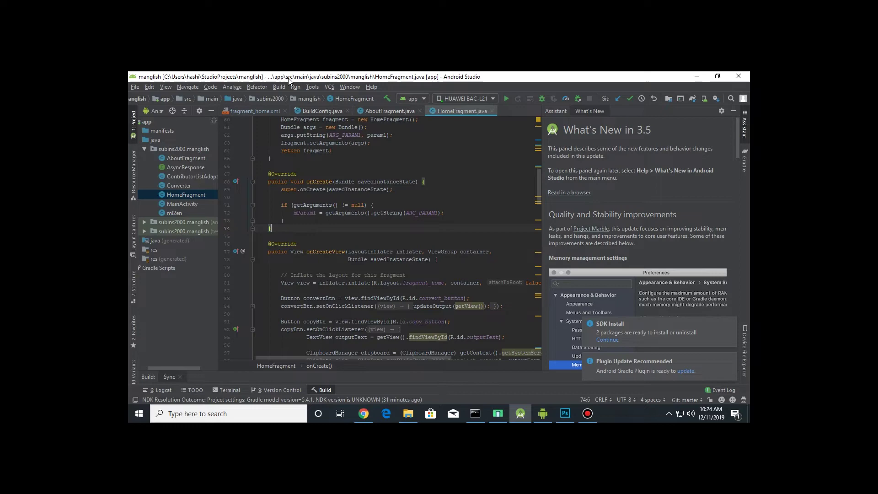
Restore Android Studio to full screen and bring the emulator back in front, shifted up-left.
drag(290, 77, 320, 109)
double_click(355, 110)
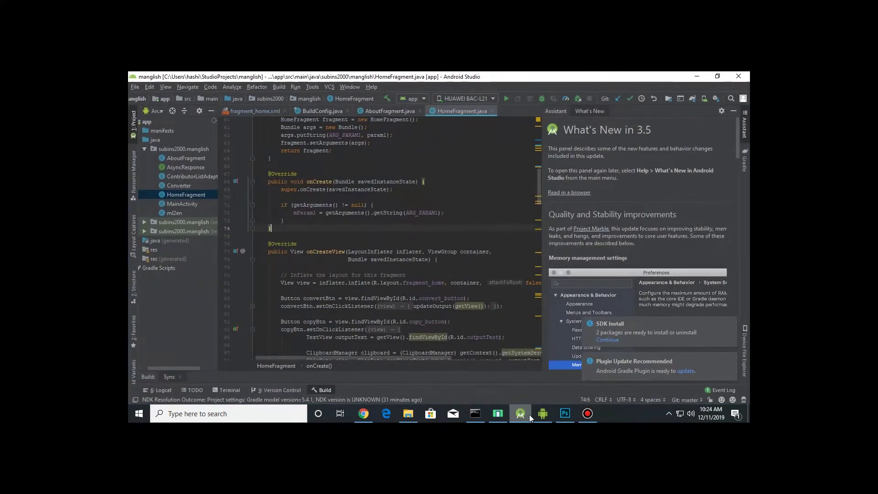
click(500, 414)
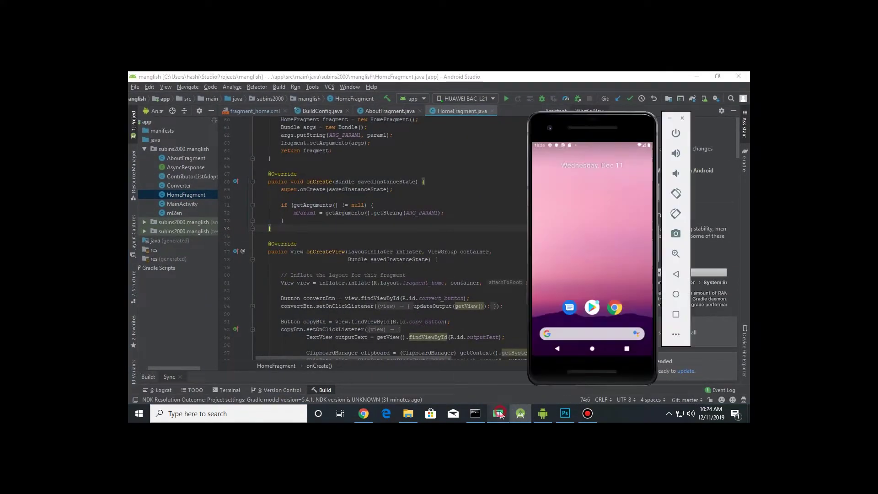
drag(602, 163, 592, 126)
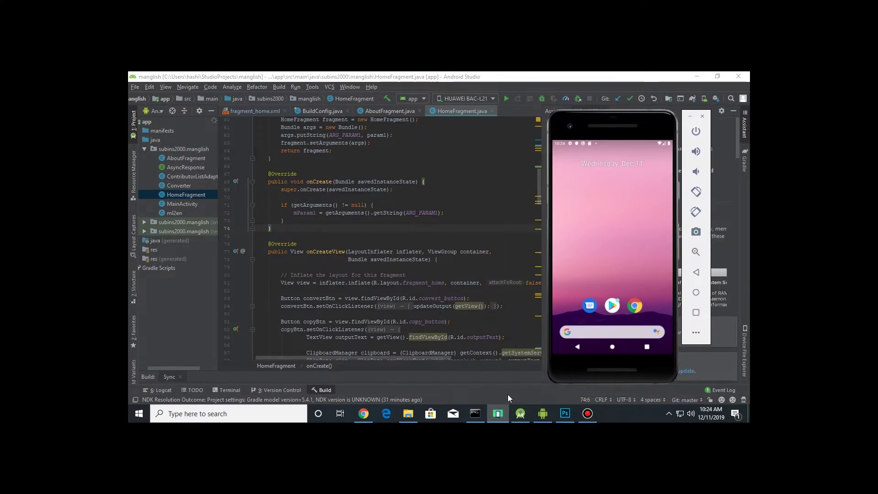
Bring up the BAC-L21 phone mirror over a cleared desktop and return the phone to its home screen.
click(539, 410)
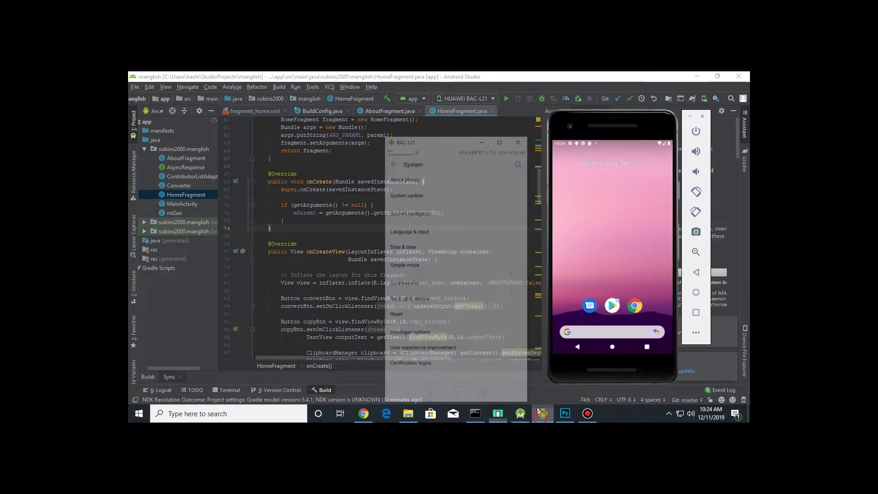
drag(404, 98, 367, 104)
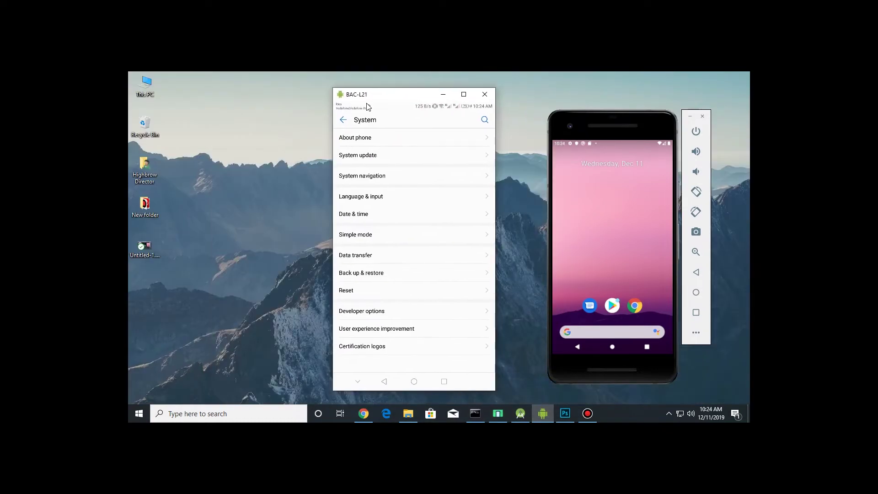
click(342, 120)
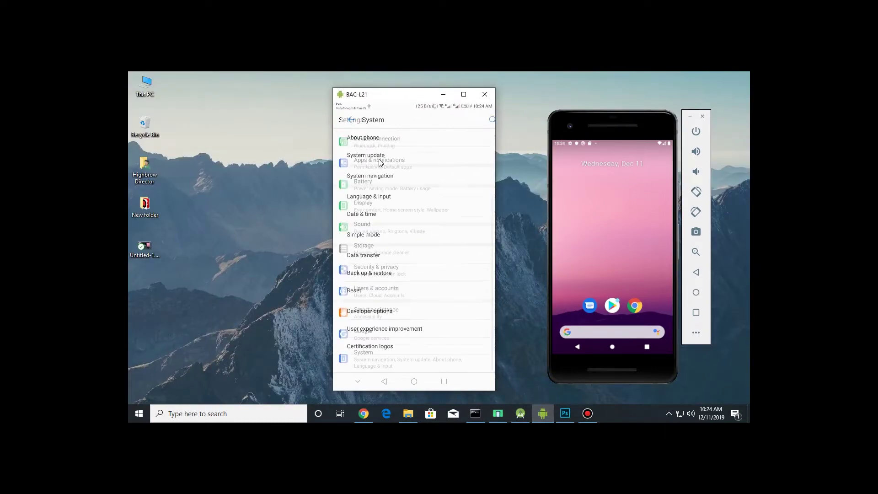
click(409, 385)
Open the phone's app drawer and scroll through the list of apps.
click(420, 351)
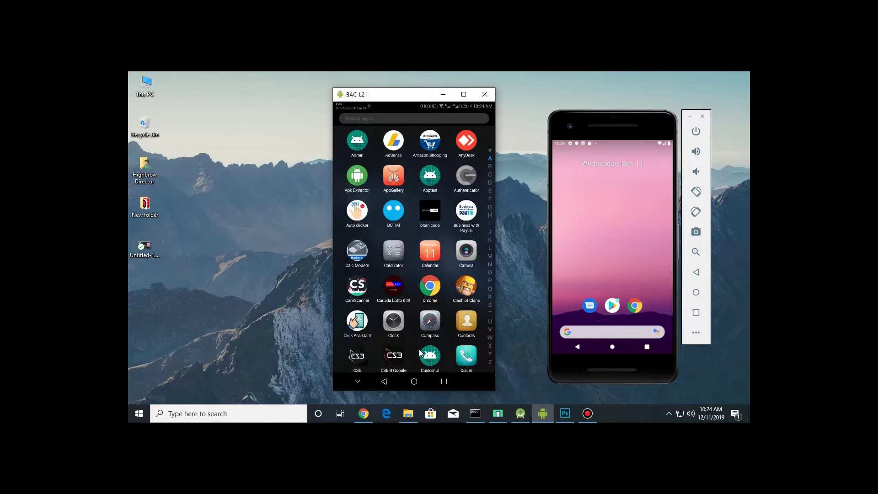
scroll(421, 352, down, 3)
scroll(423, 356, up, 3)
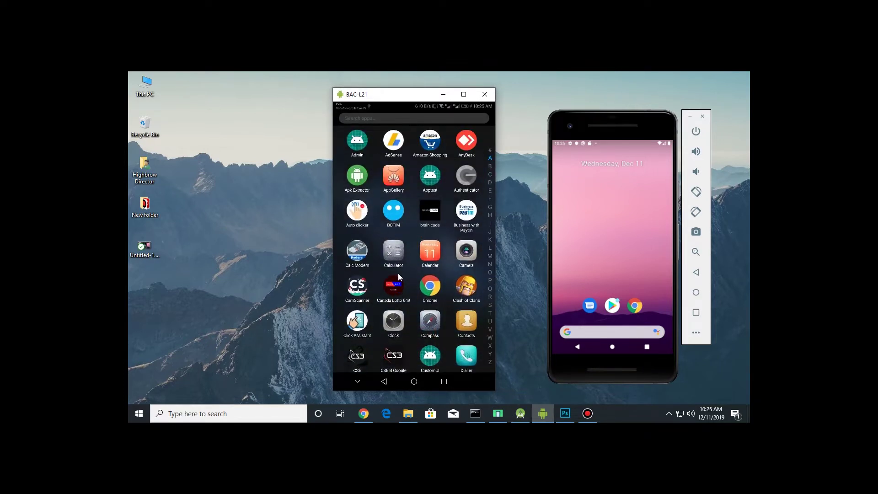
scroll(400, 278, down, 1)
scroll(405, 282, up, 1)
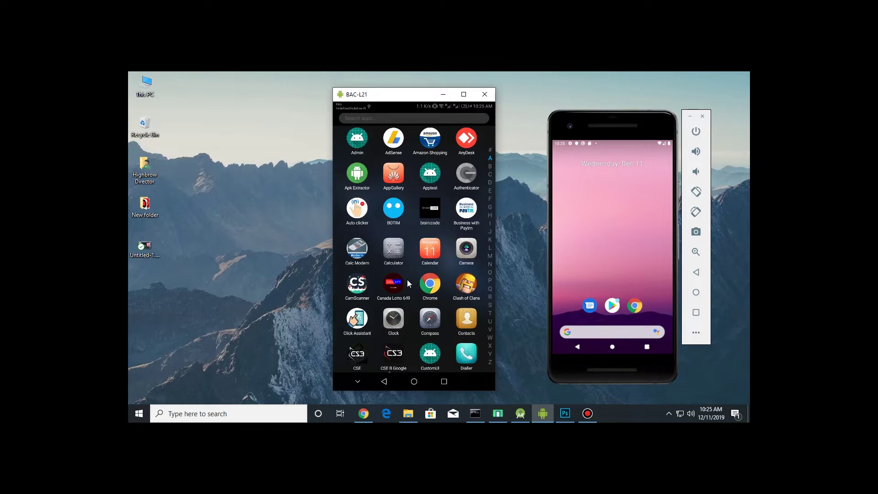
scroll(408, 284, down, 2)
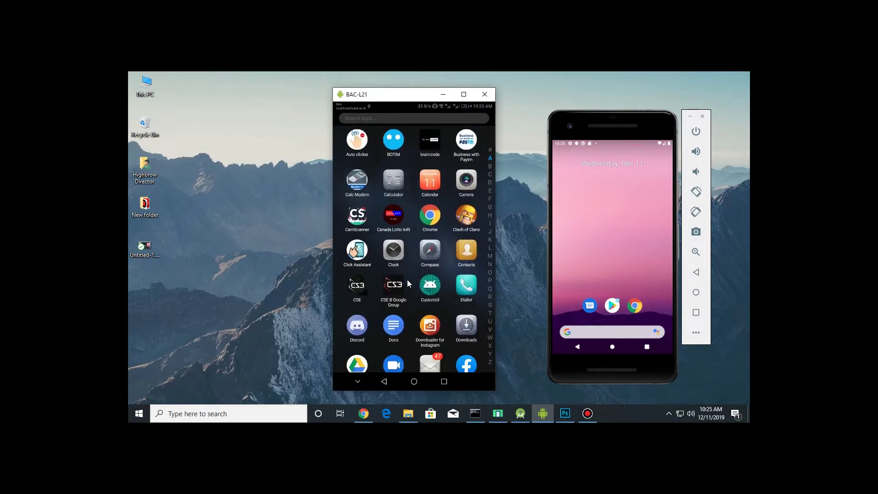
scroll(408, 283, down, 4)
scroll(407, 279, up, 6)
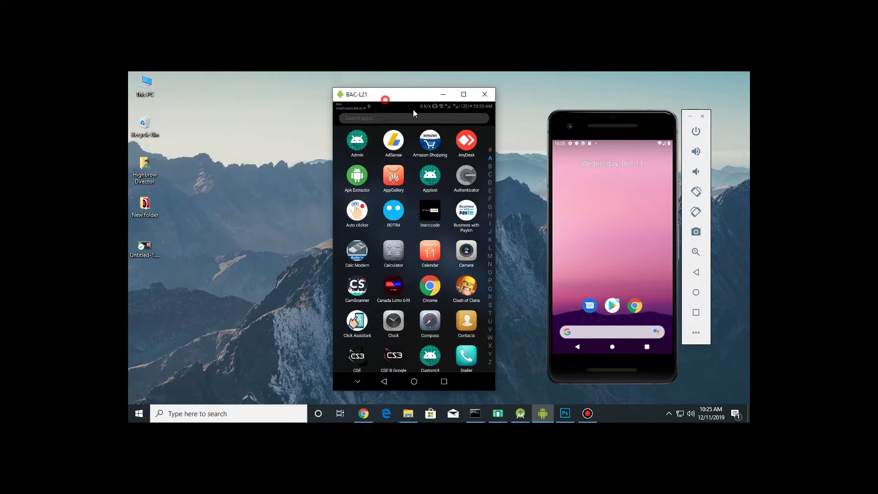
Shift the mirror window right and pull down the expanded notification shade showing USB debugging connected.
drag(386, 100, 411, 102)
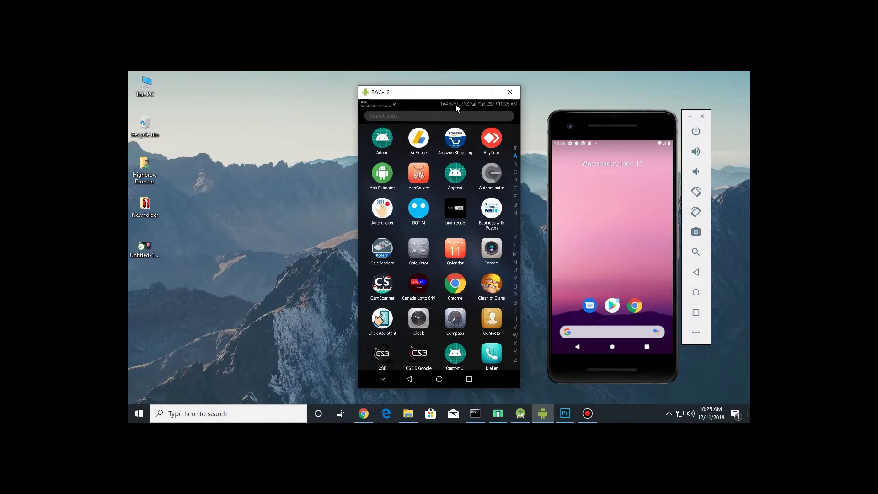
drag(456, 104, 463, 311)
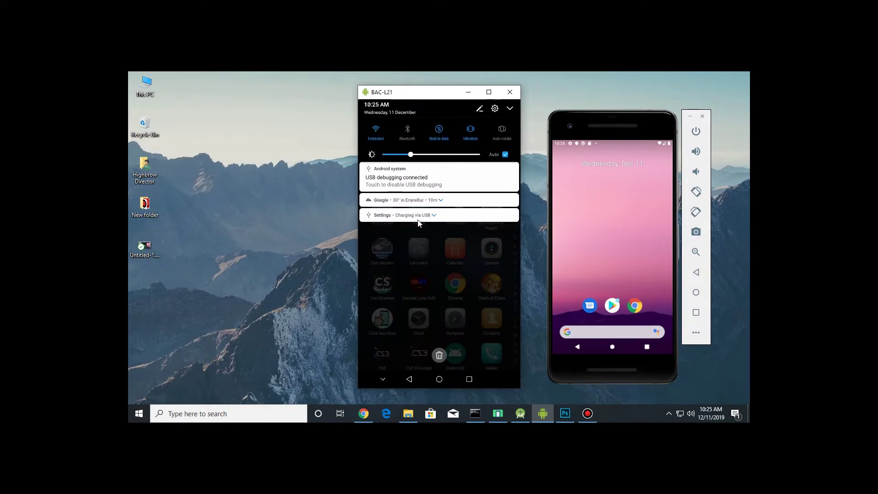
drag(424, 253, 432, 242)
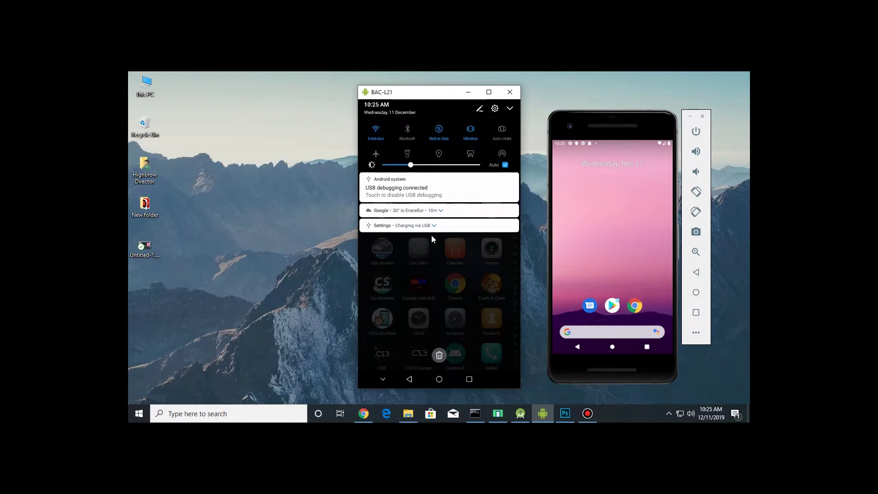
Open the phone's Settings app and go to the System page.
click(495, 108)
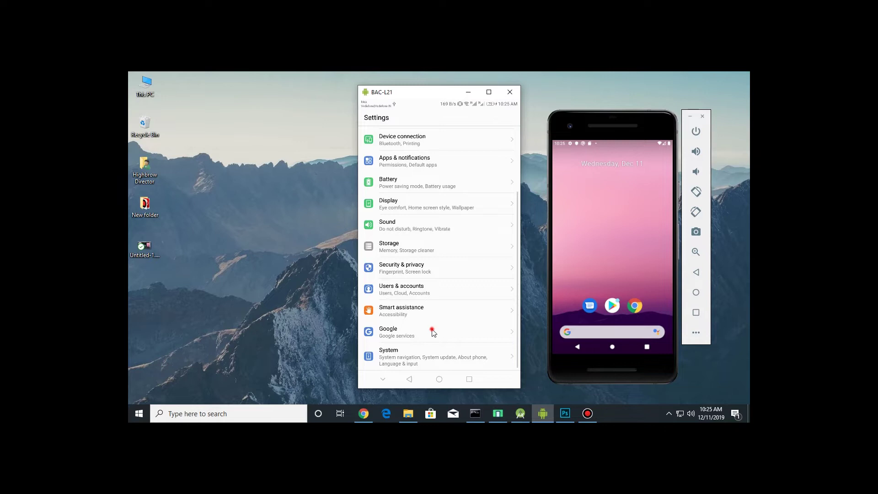
scroll(439, 203, down, 1)
scroll(439, 203, up, 3)
scroll(452, 201, down, 2)
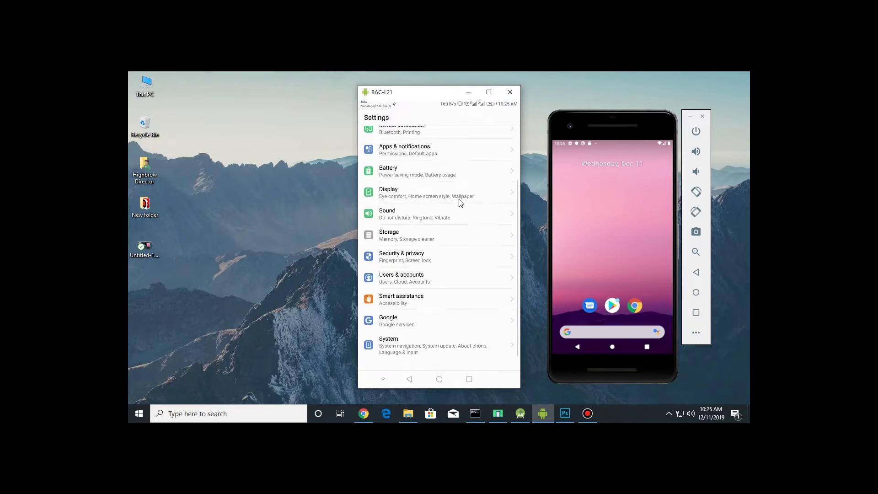
click(399, 360)
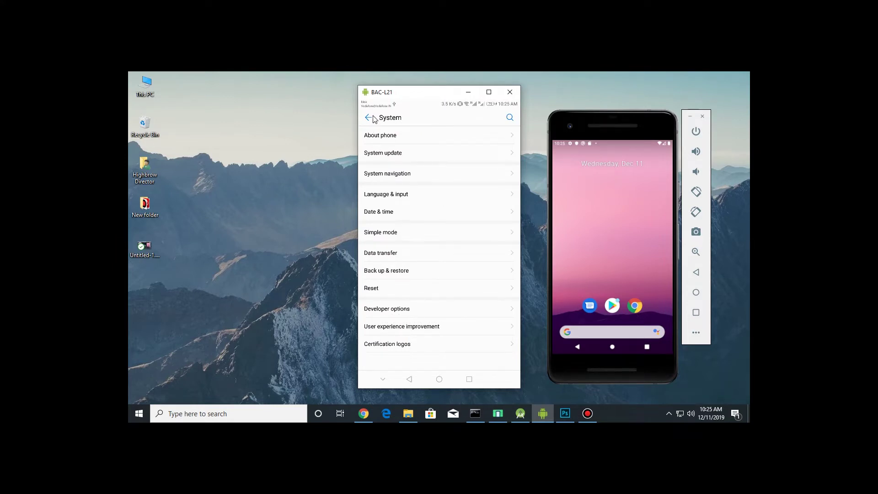
On About phone, tap Build number three times to enable developer mode.
click(384, 138)
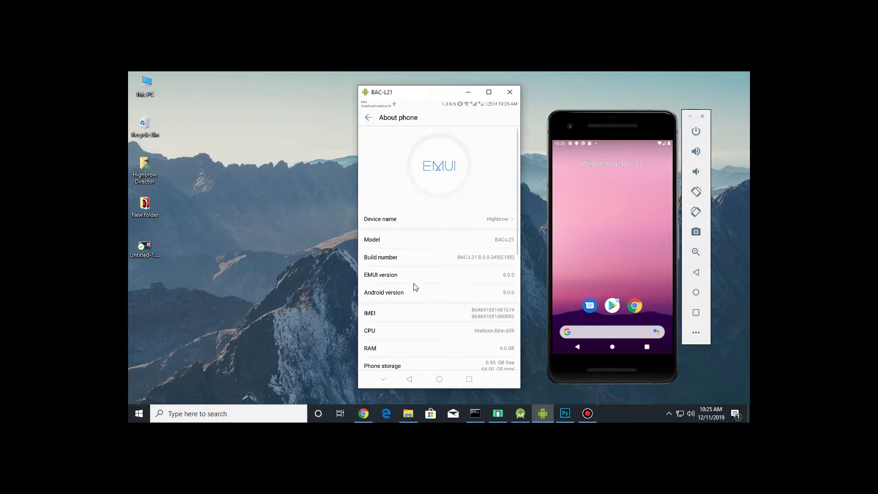
click(394, 259)
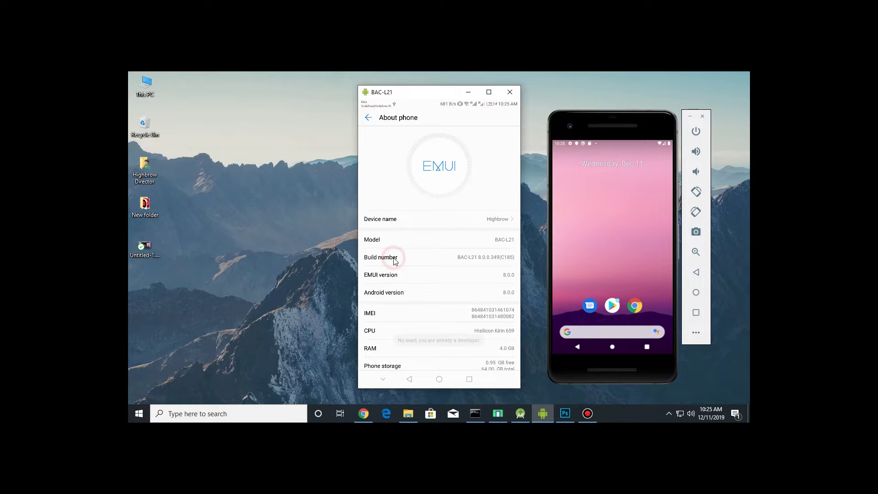
click(395, 260)
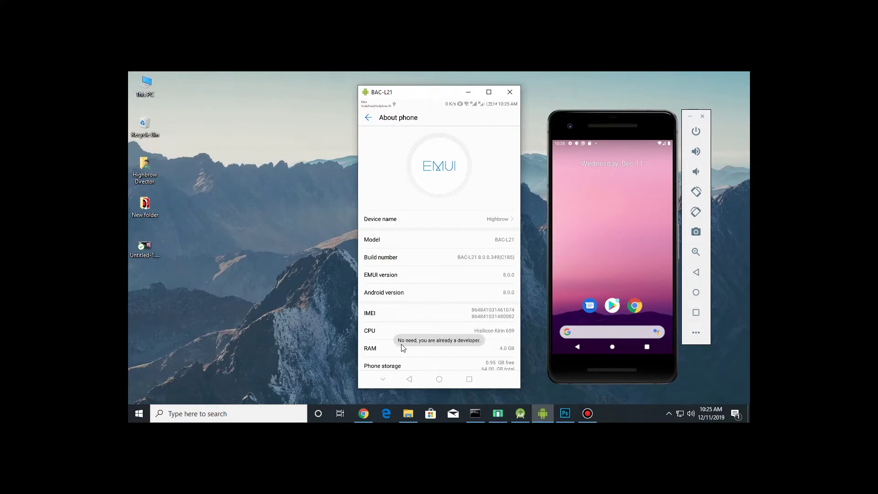
click(415, 262)
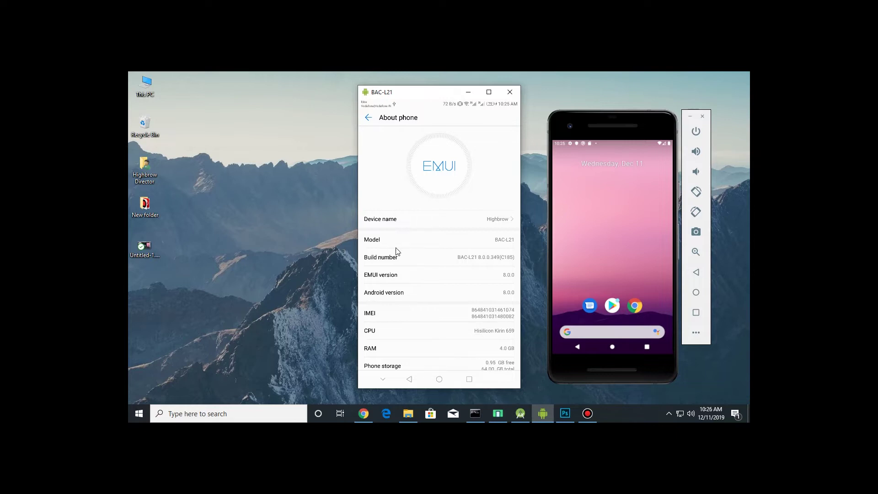
Open Developer options under System, scroll to check USB debugging, and minimize the phone mirror.
click(369, 117)
click(404, 313)
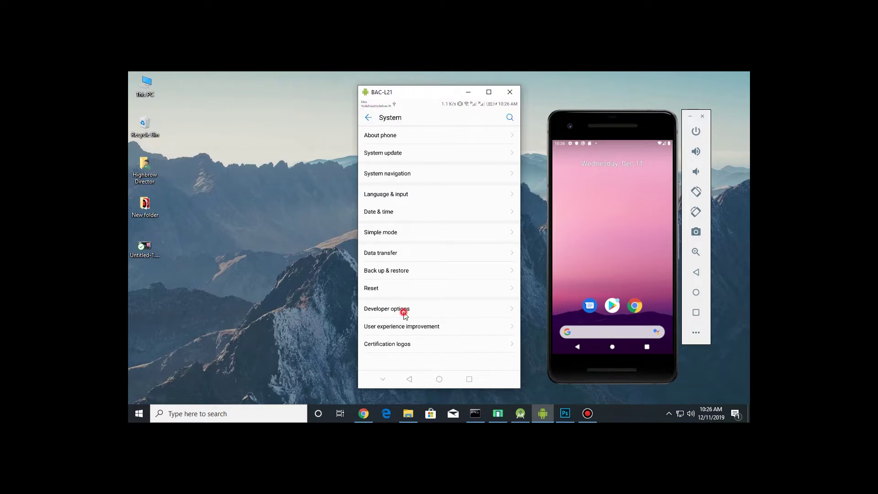
drag(438, 340, 439, 211)
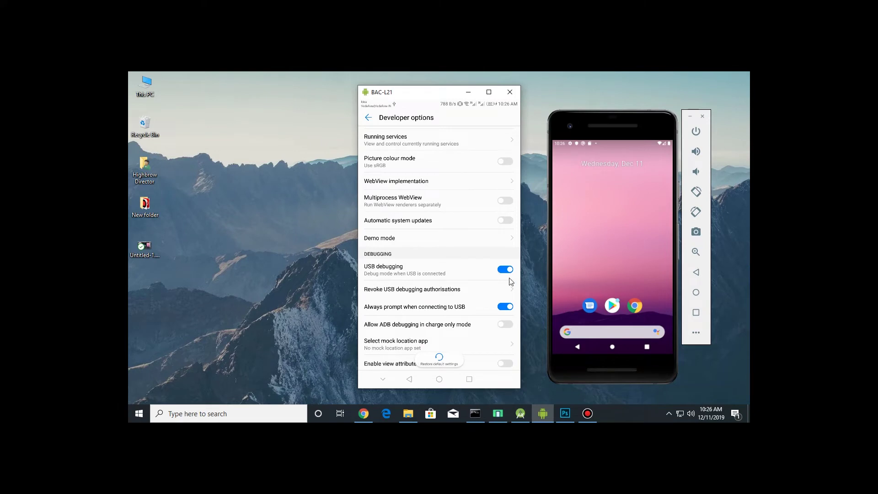
click(468, 93)
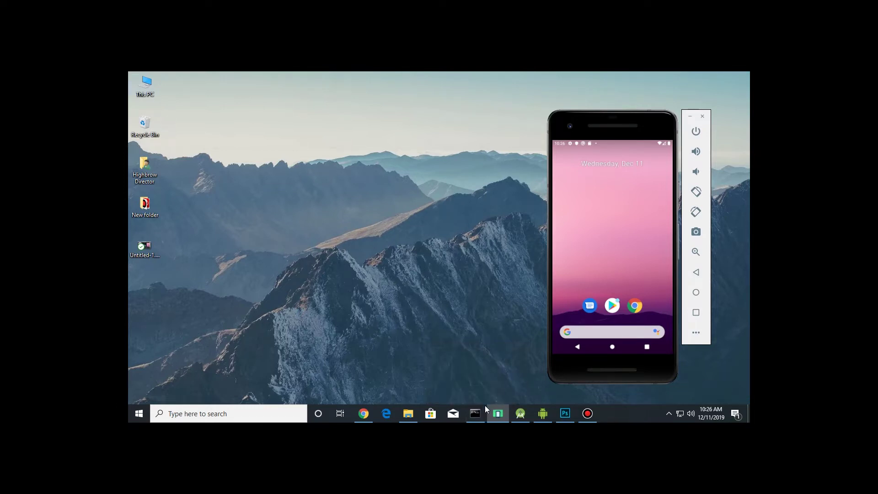
Close the old scrcpy Command Prompt window, leaving Android Studio minimized.
click(481, 416)
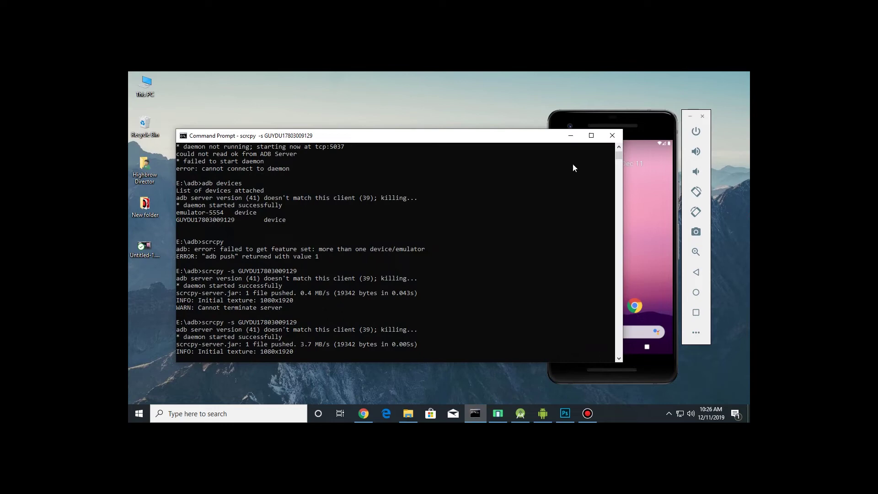
click(570, 136)
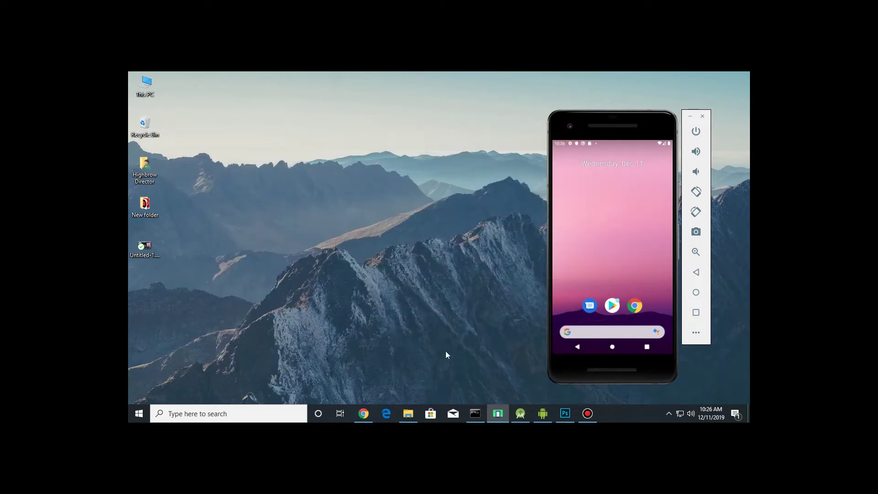
click(482, 420)
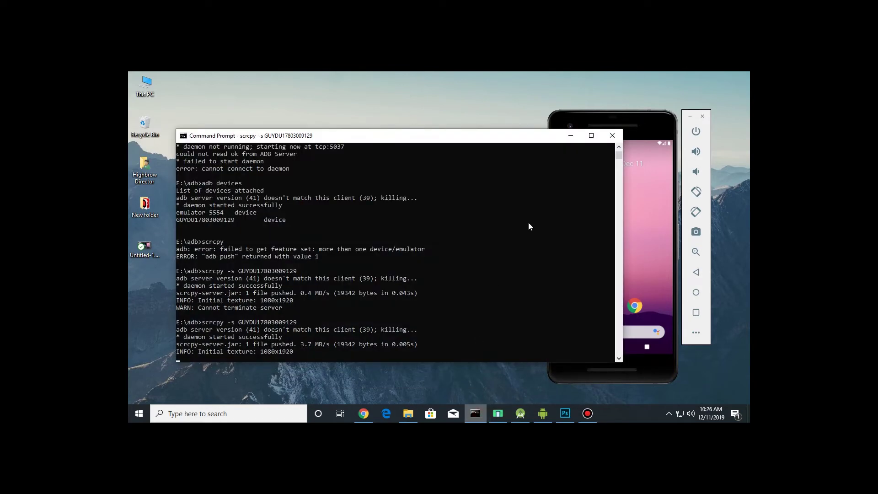
click(608, 137)
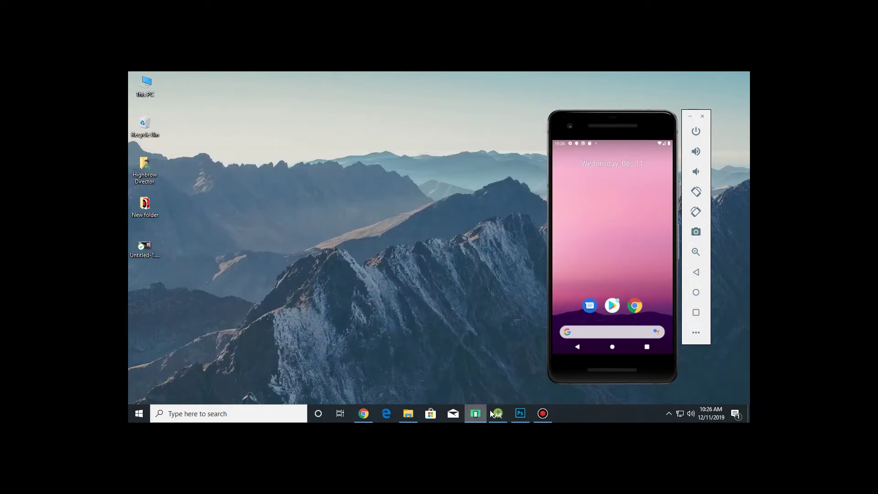
click(490, 410)
click(490, 409)
Shut down the emulator, locate the adb folder on New Volume (E:), then return to This PC.
click(702, 117)
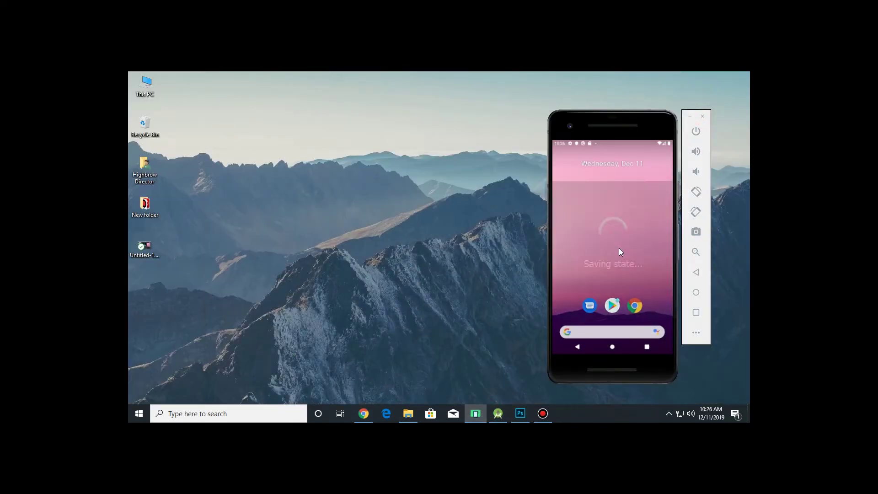
double_click(147, 93)
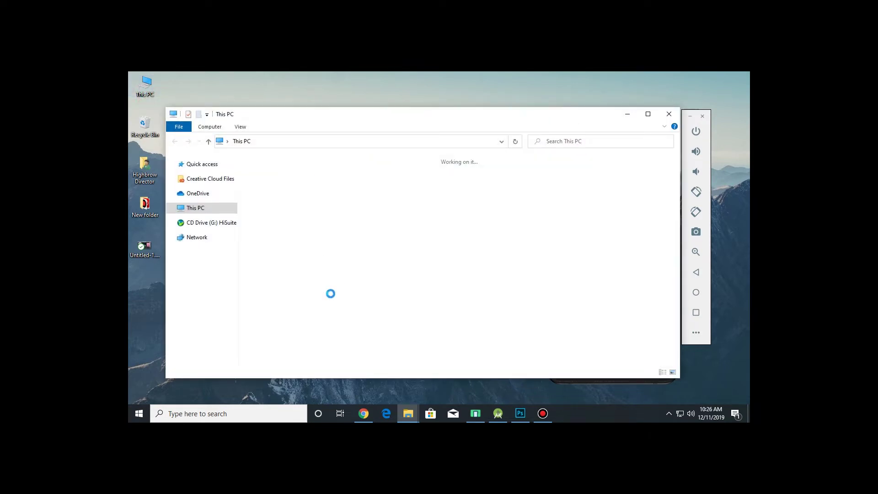
double_click(564, 281)
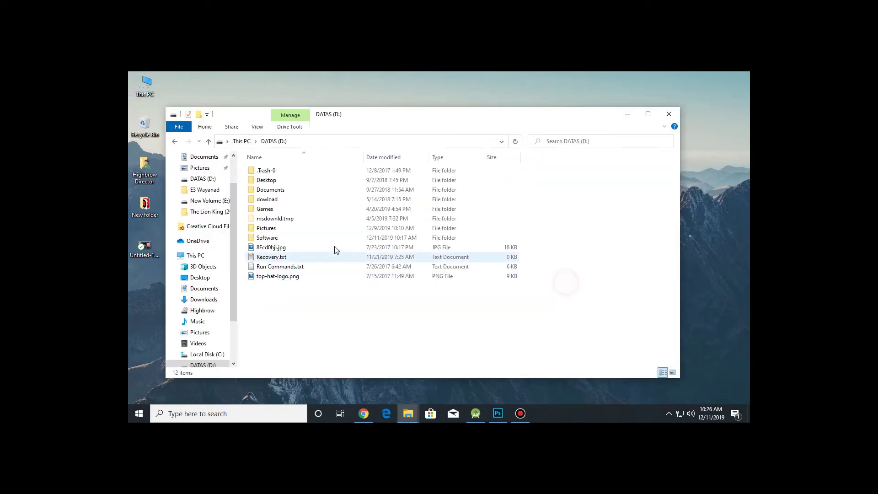
click(175, 141)
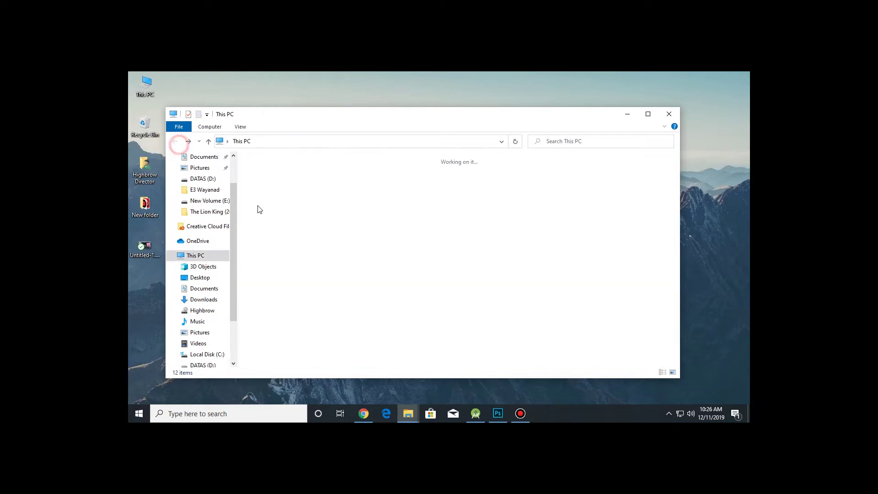
double_click(316, 294)
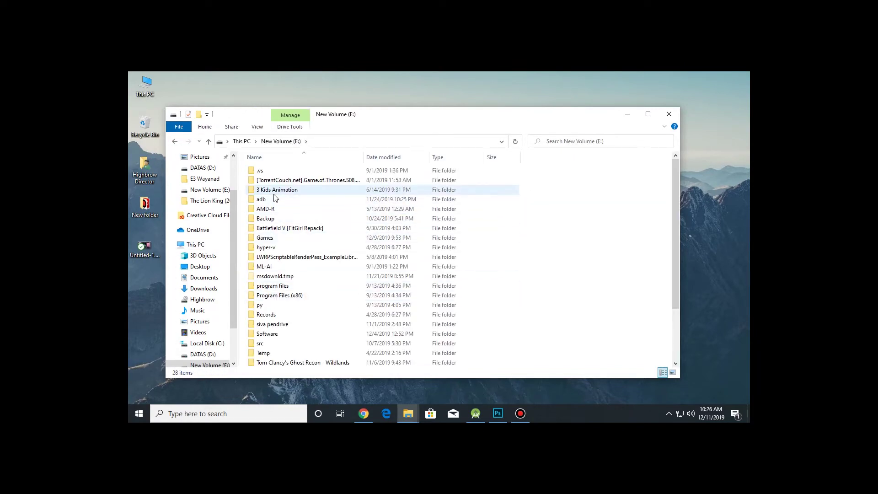
double_click(275, 199)
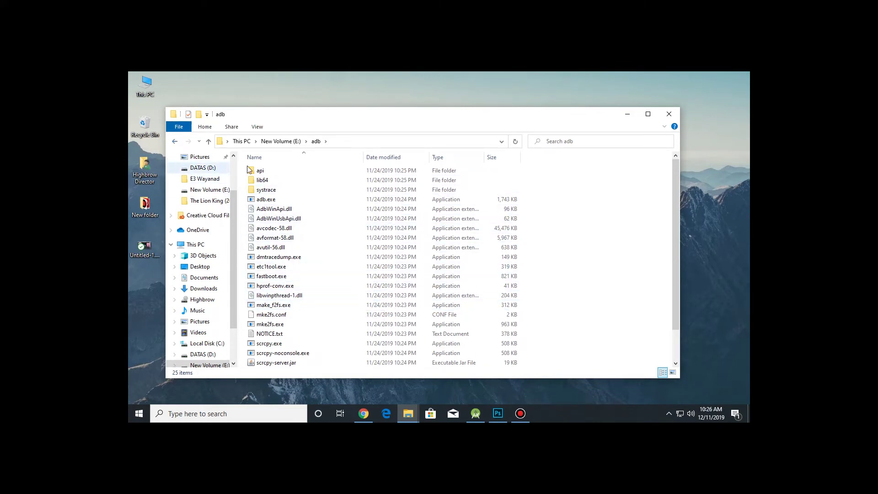
click(280, 142)
click(240, 141)
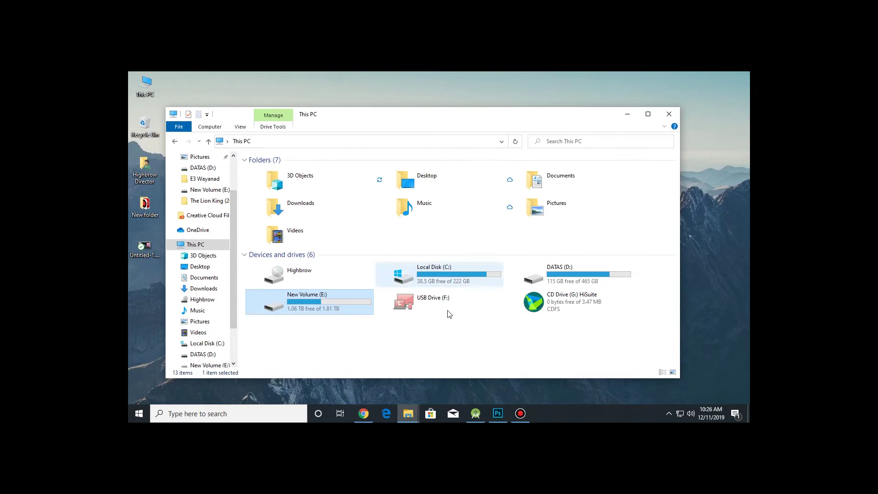
Close File Explorer, launch Command Prompt by searching 'cmd', and reopen This PC and DATAS (D:).
double_click(319, 306)
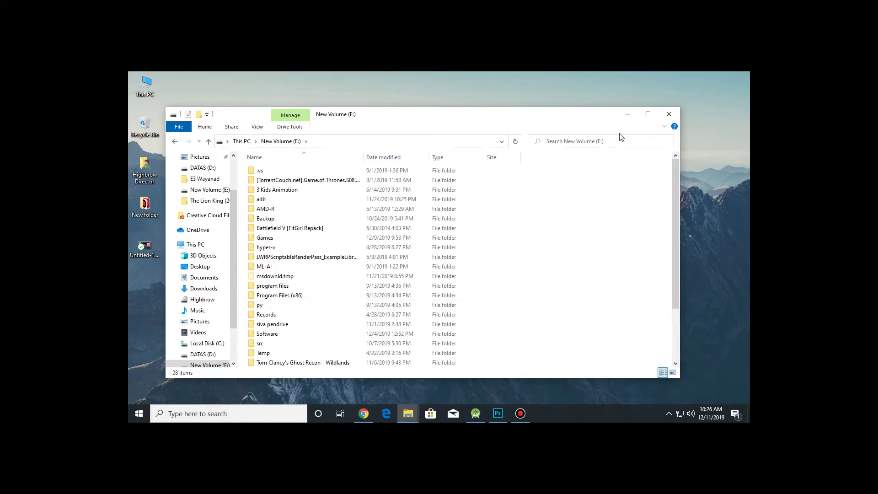
click(662, 117)
key(super)
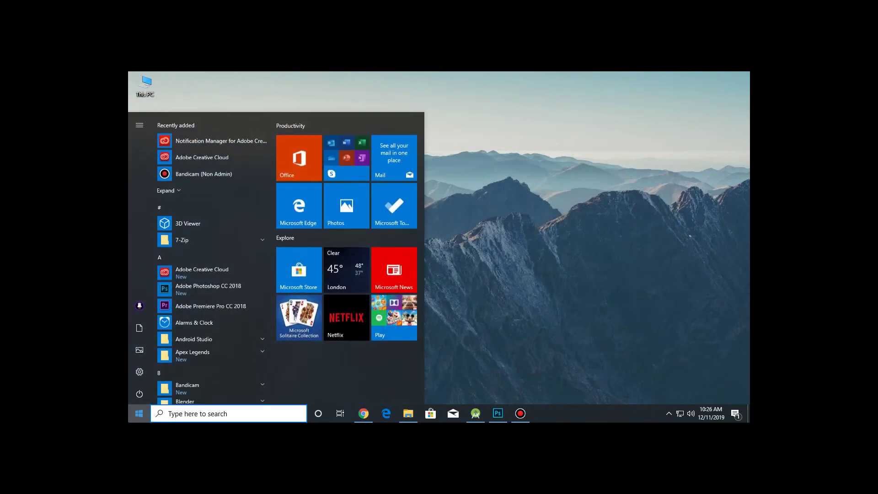
text(cmd)
key(Return)
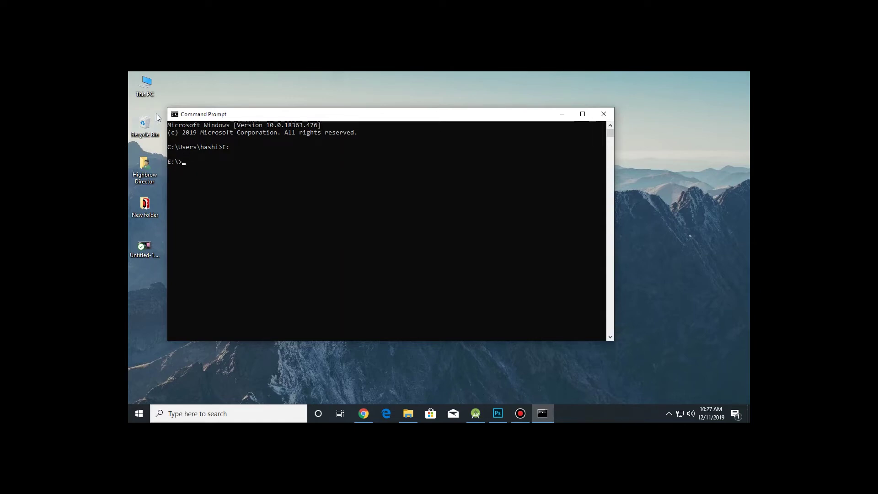
double_click(146, 89)
double_click(562, 297)
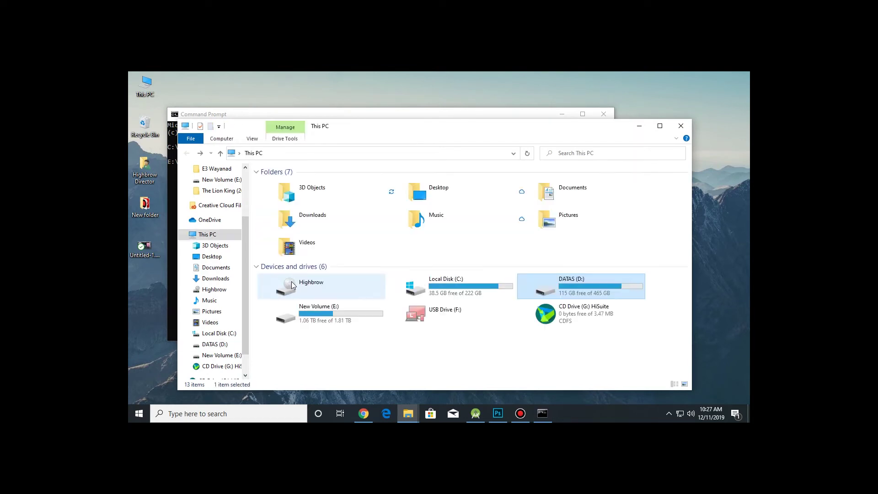
Open New Volume (E:) > adb in Explorer and run 'cd adb' in Command Prompt.
double_click(302, 315)
double_click(288, 210)
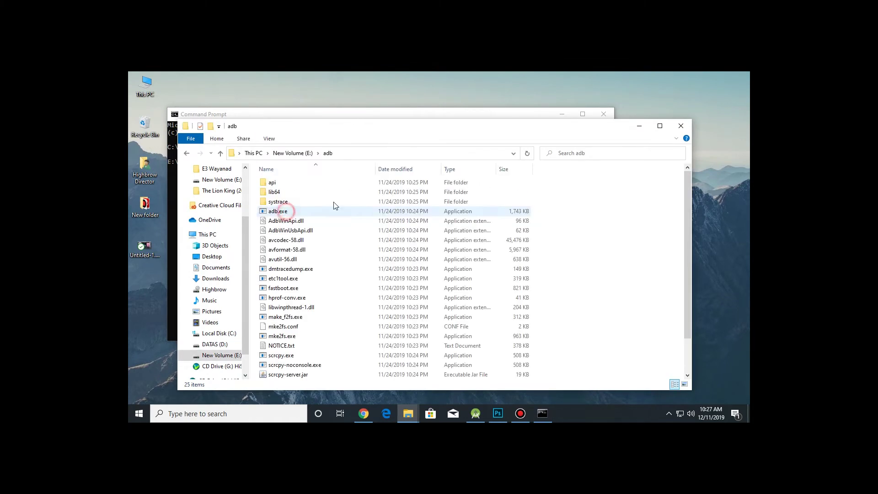
click(249, 114)
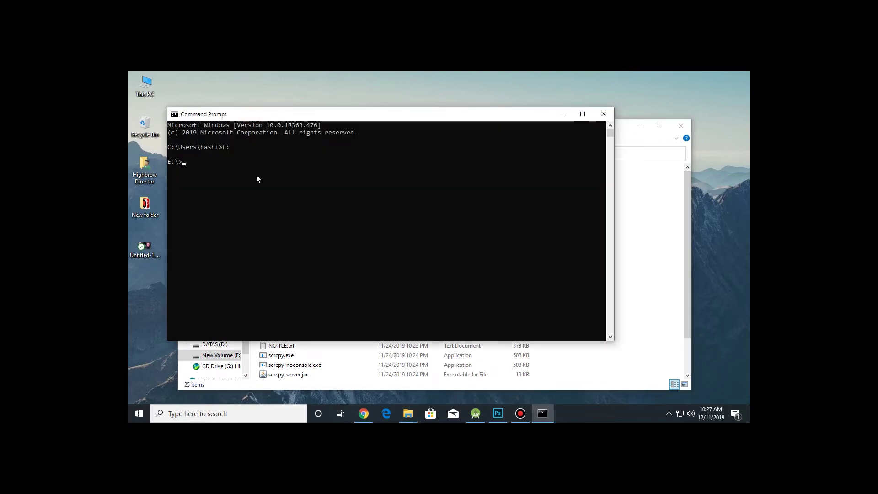
text(cd adb)
key(Return)
List attached devices with adb devices, select the phone's serial, and start typing scrcpy.
text(adv)
text( device)
text(s)
key(Return)
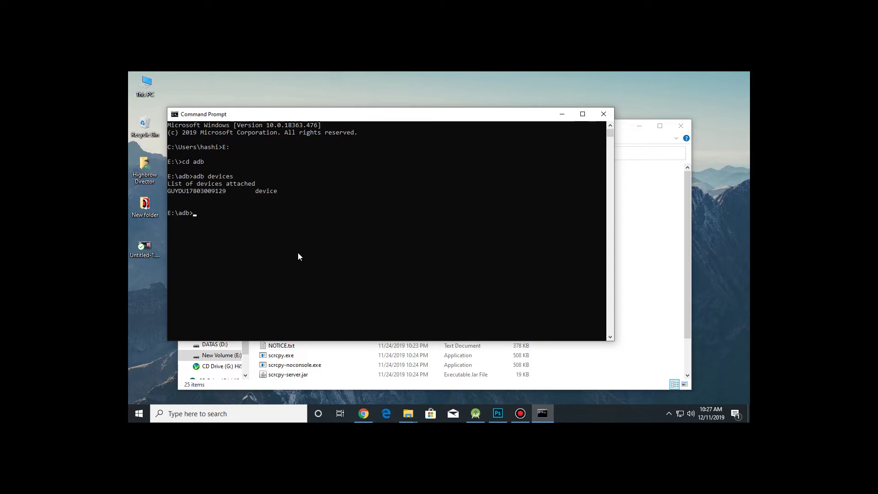
drag(171, 191, 225, 192)
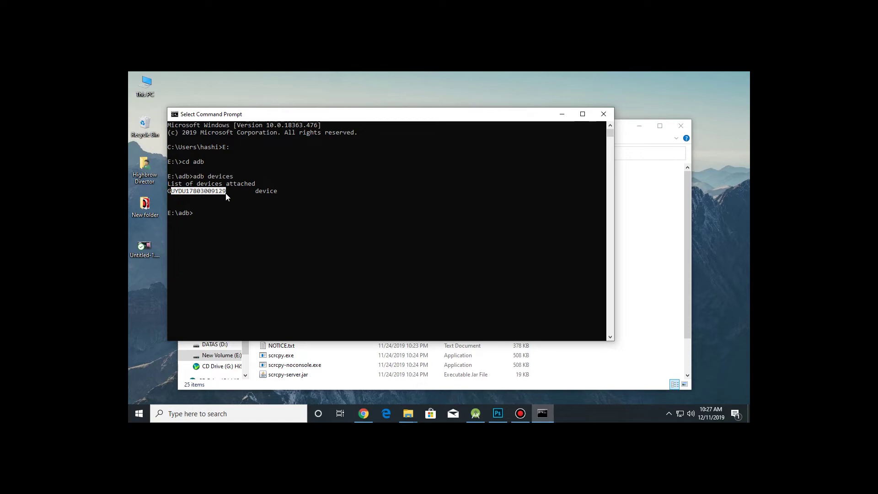
click(226, 192)
text(scrc)
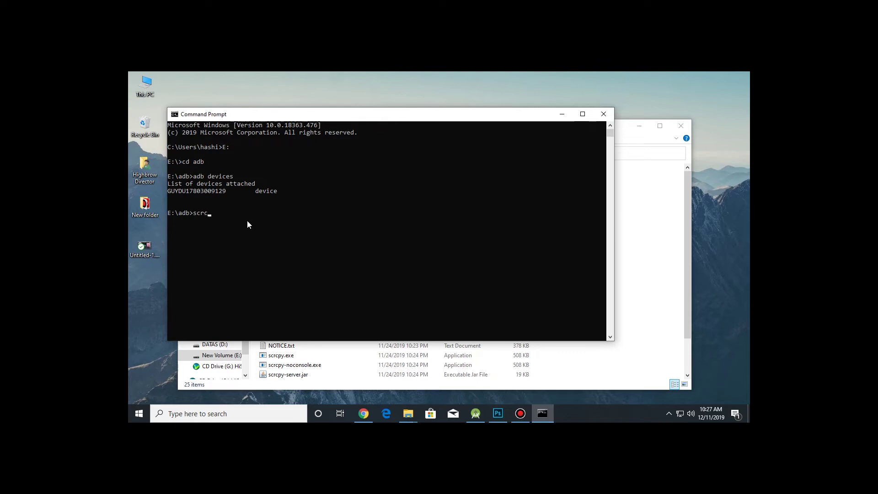
text(py)
Run scrcpy to mirror the BAC-L21 phone, then open and scroll its app drawer.
key(Return)
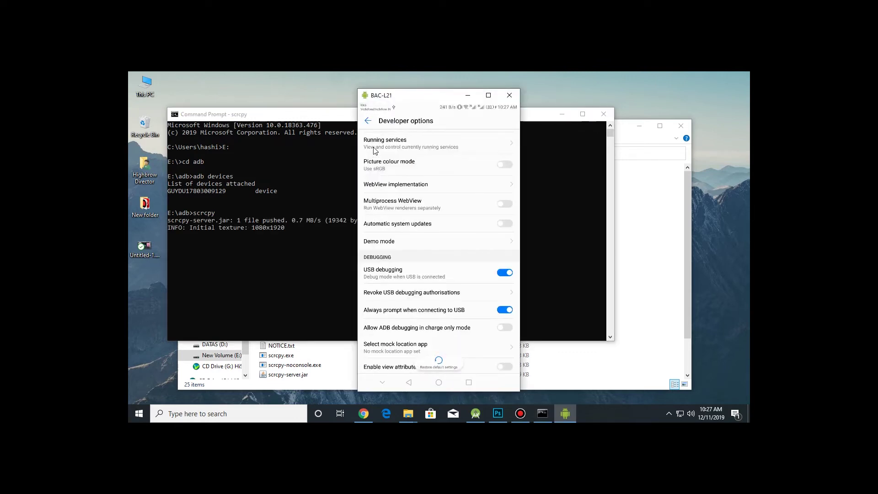
click(442, 387)
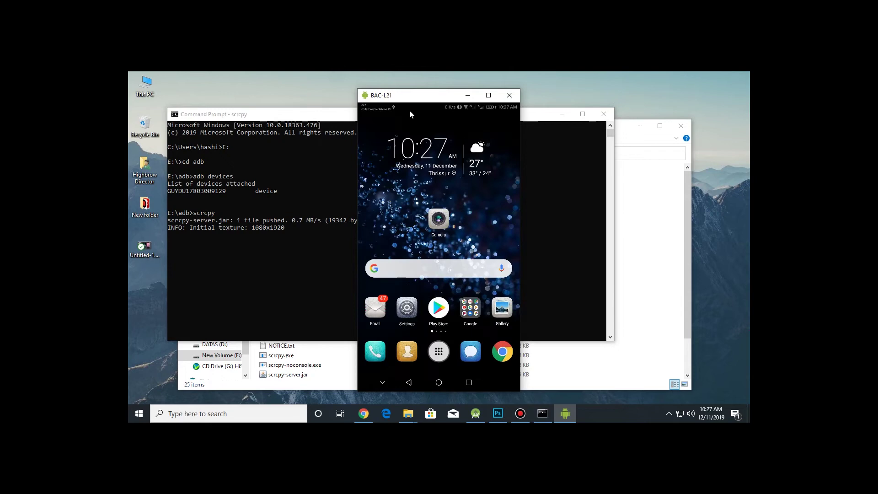
drag(423, 102, 448, 86)
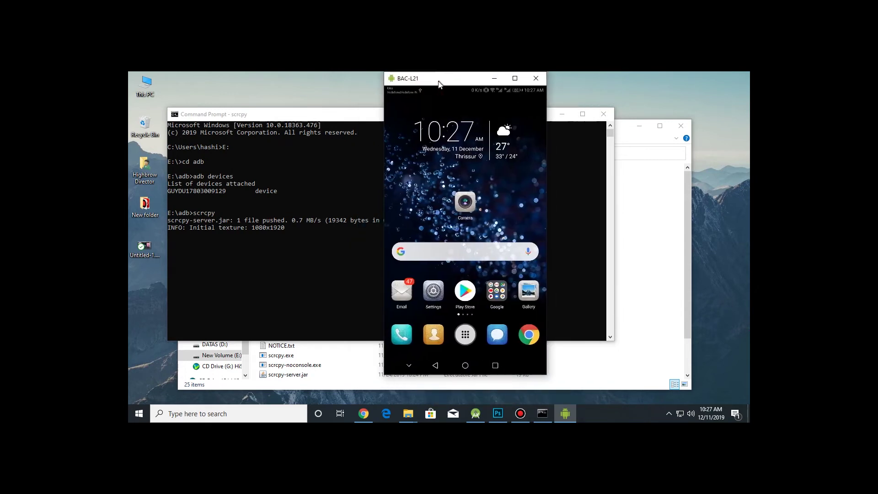
click(461, 347)
drag(492, 322, 492, 274)
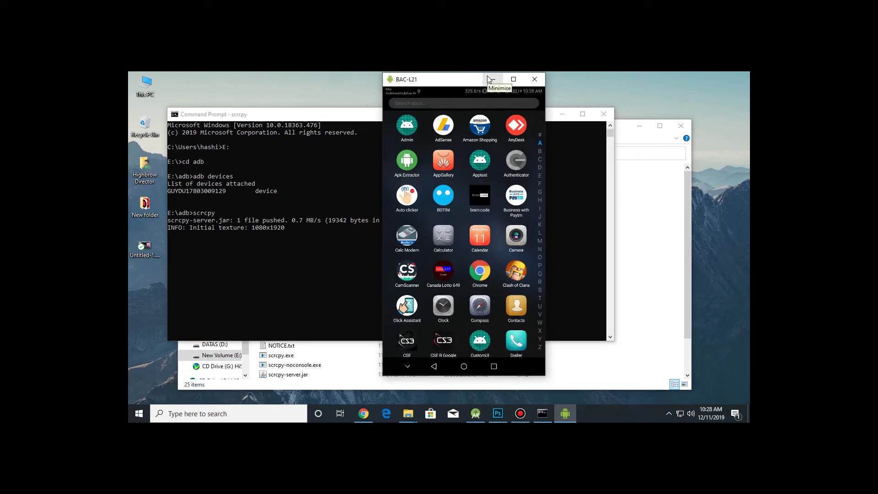
scroll(505, 96, down, 5)
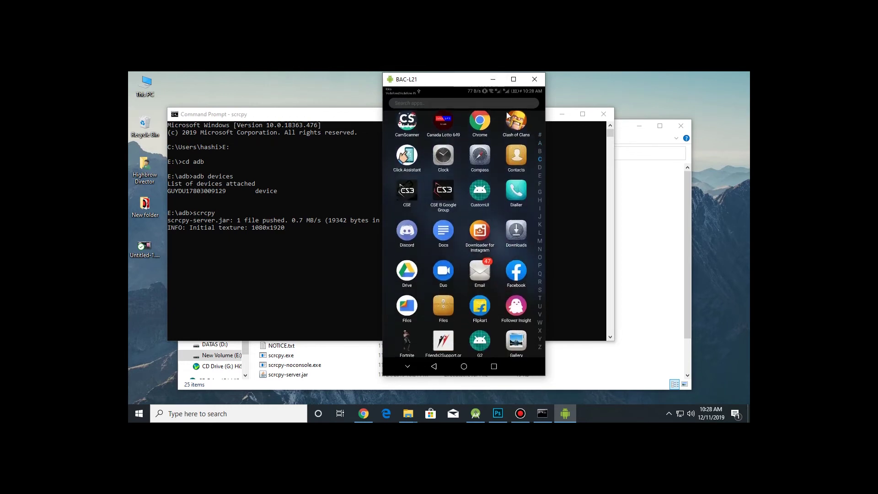
scroll(503, 119, up, 4)
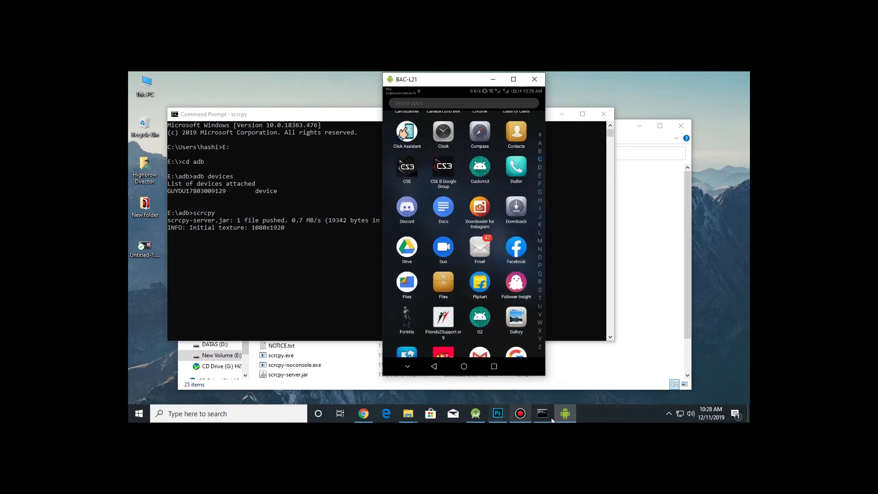
Run the Manglish app from Android Studio, confirming HUAWEI BAC-L21 as the target device.
click(475, 414)
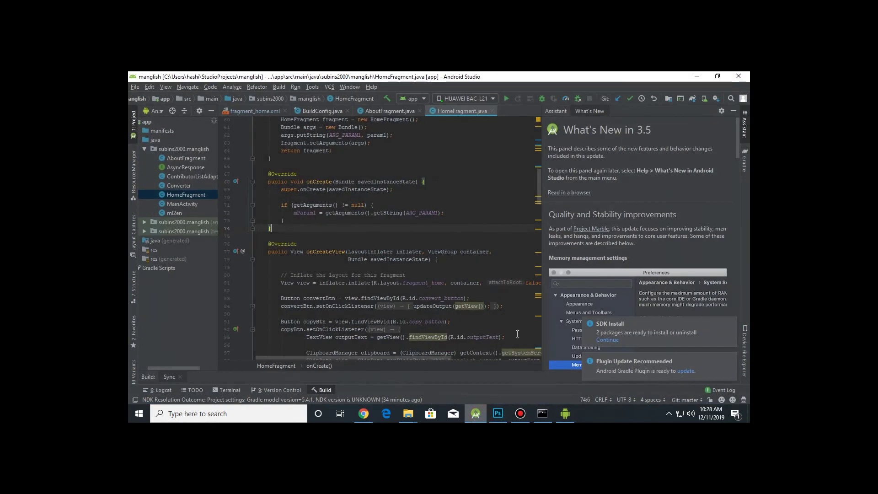
click(505, 101)
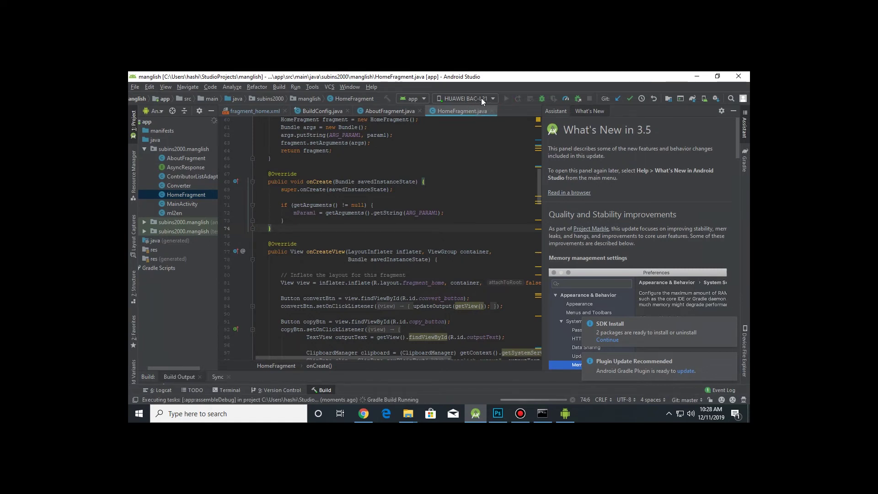
click(460, 99)
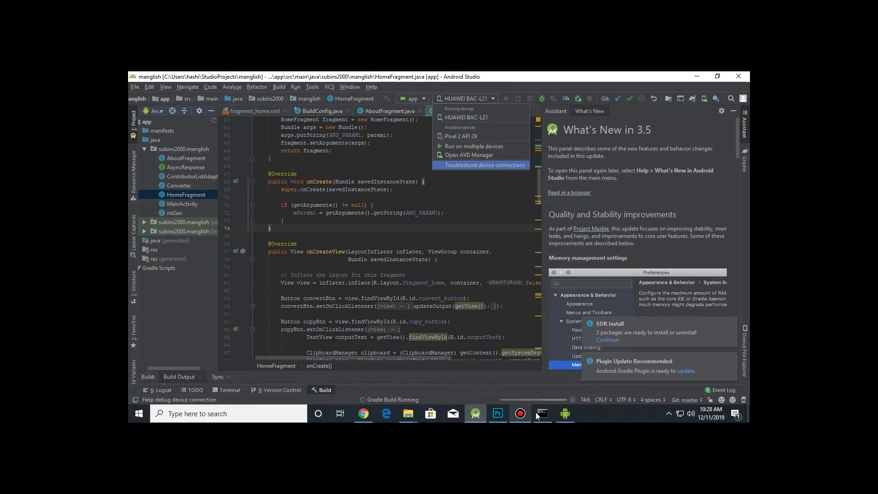
Minimize Android Studio and Command Prompt, leaving the phone mirror centred on the desktop.
click(565, 413)
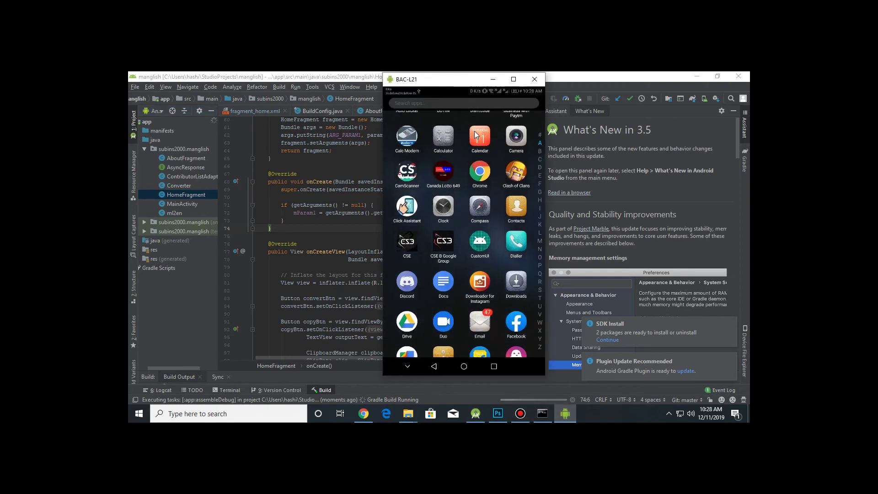
drag(450, 86, 625, 105)
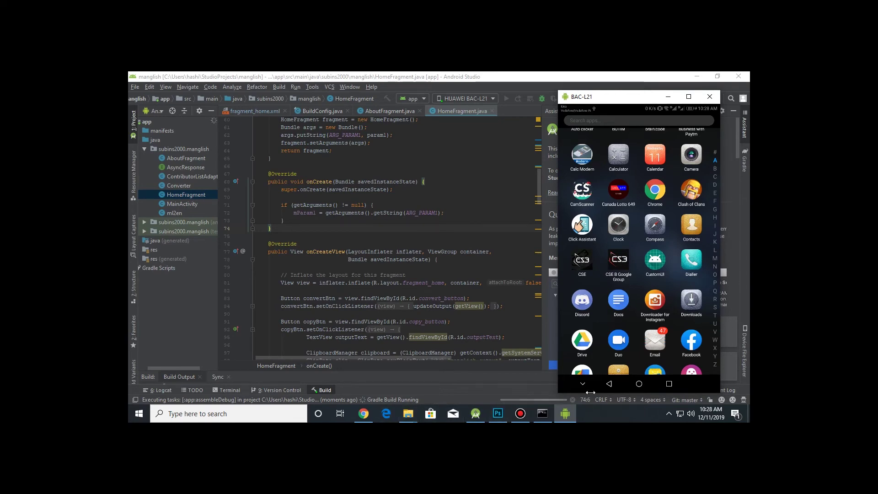
scroll(416, 324, down, 4)
scroll(416, 324, up, 2)
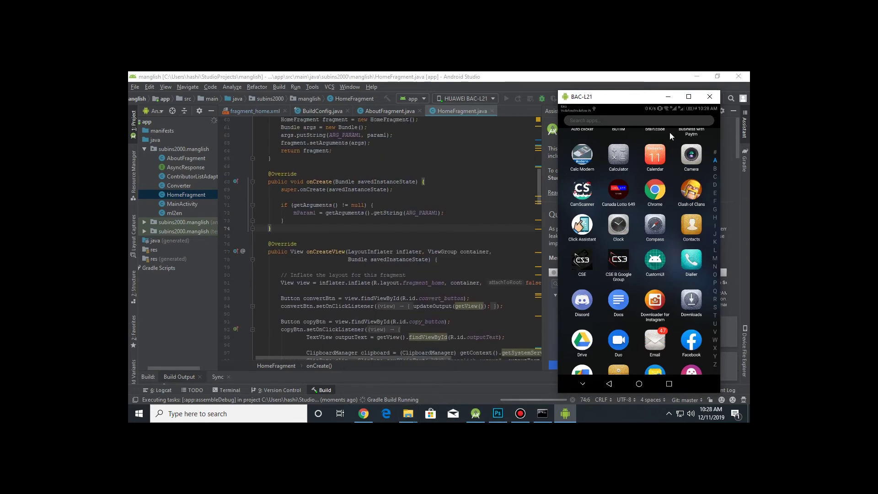
click(698, 75)
drag(411, 118, 417, 137)
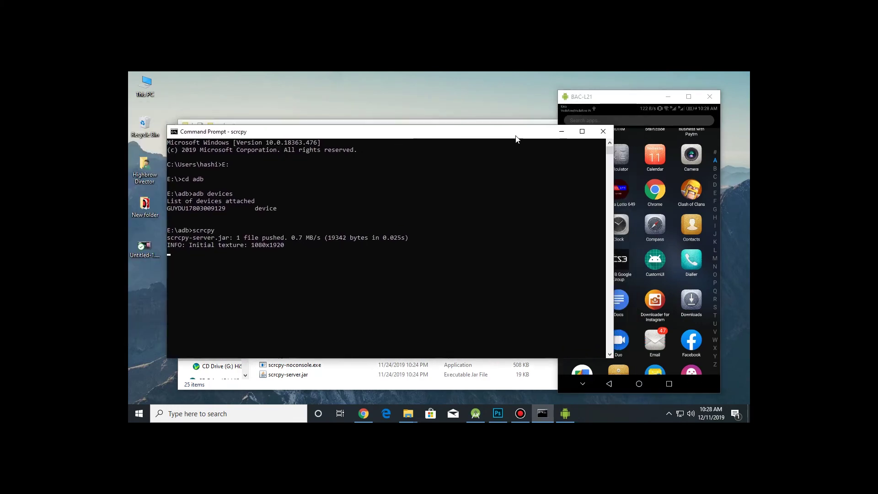
click(567, 133)
drag(603, 97, 391, 106)
Minimize the file browser window to uncover the scrcpy phone mirror.
click(639, 127)
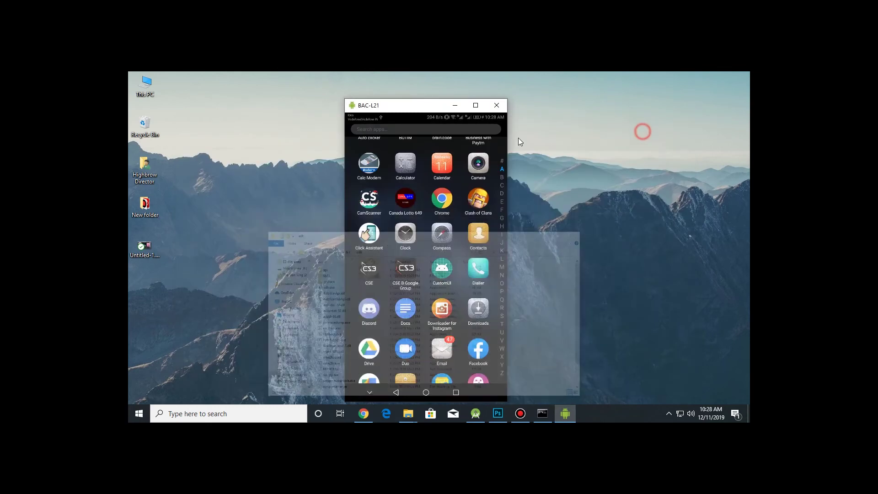
scroll(410, 297, up, 3)
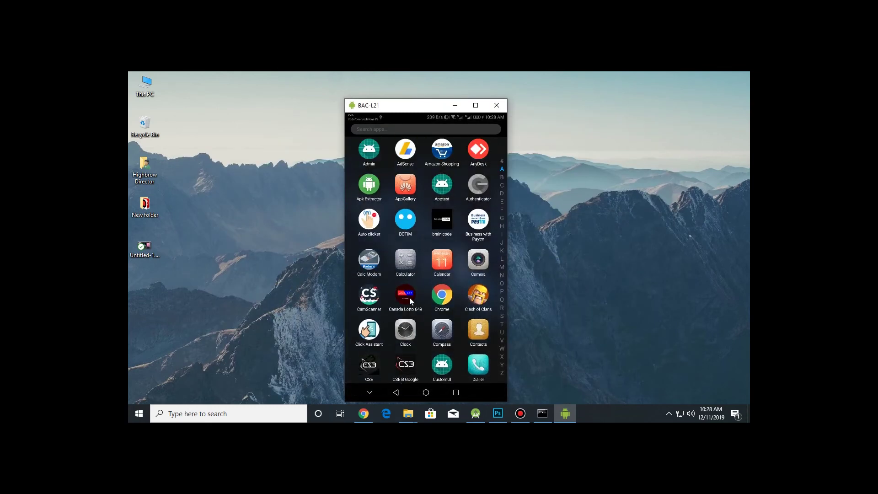
scroll(409, 297, down, 4)
scroll(409, 274, down, 3)
scroll(405, 266, up, 4)
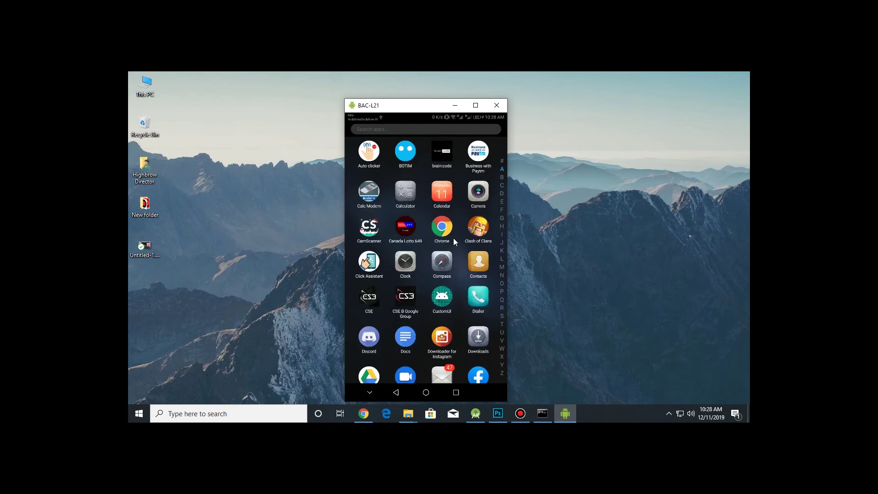
scroll(402, 256, down, 4)
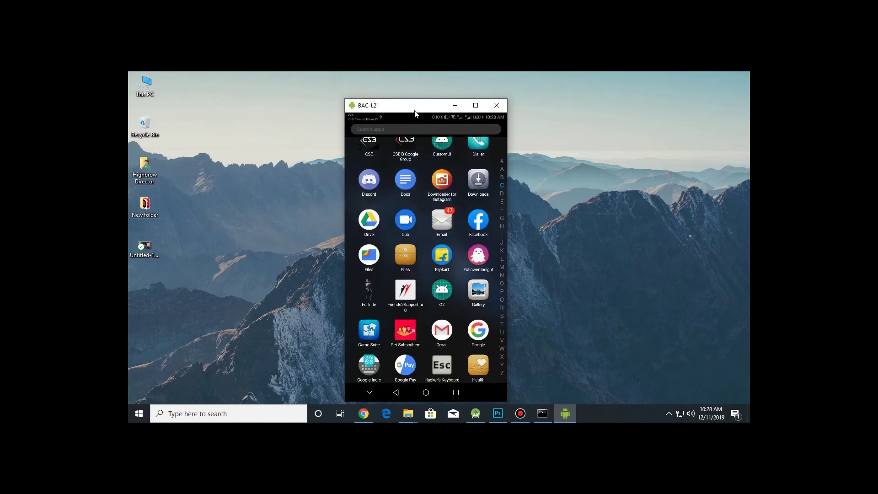
Maximize the scrcpy phone mirror by dragging it to the top edge.
drag(415, 110, 433, 73)
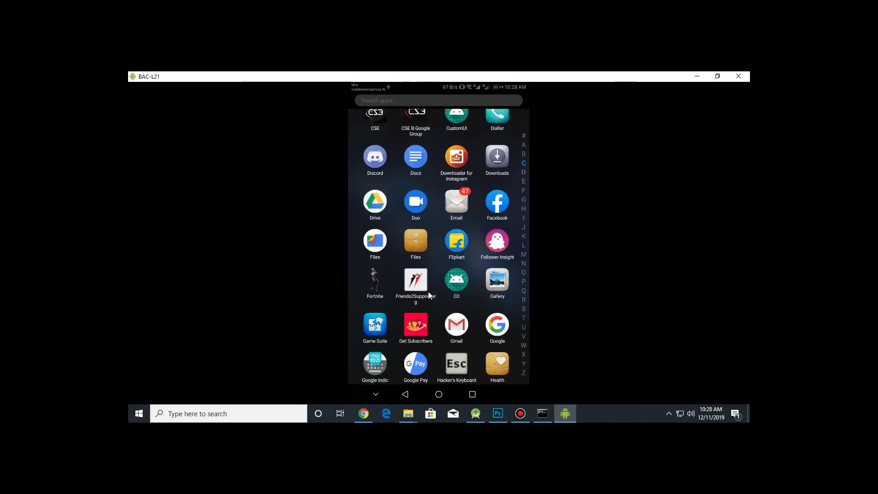
scroll(445, 204, up, 2)
scroll(445, 205, down, 5)
scroll(466, 288, up, 1)
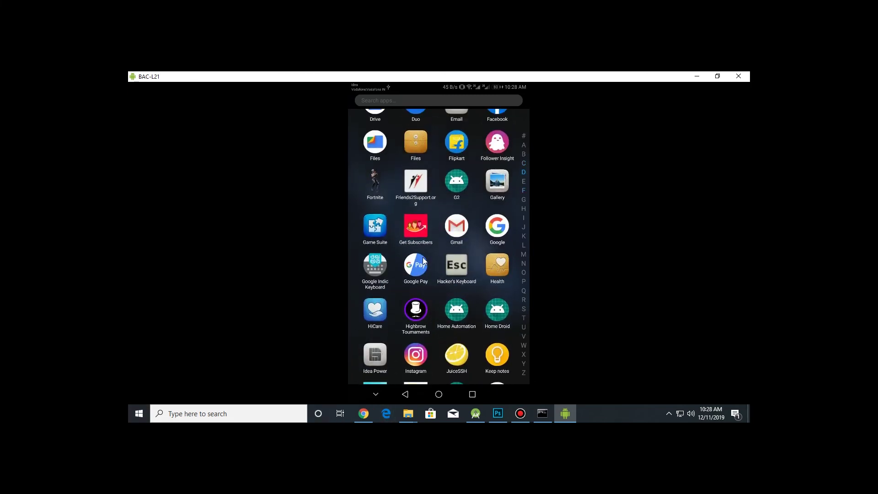
scroll(422, 332, up, 1)
scroll(422, 328, up, 5)
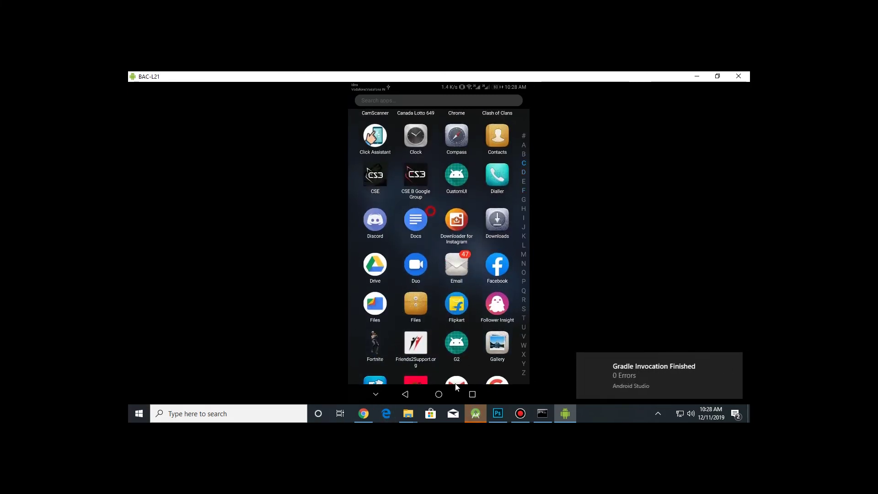
Dismiss the build-finished notification and launch Manglish from the phone's app drawer.
click(733, 359)
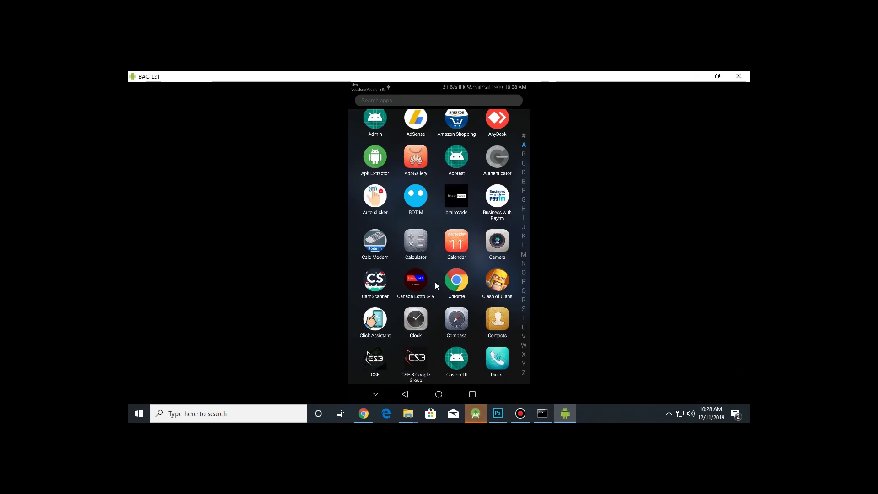
scroll(442, 273, down, 1)
scroll(467, 267, down, 2)
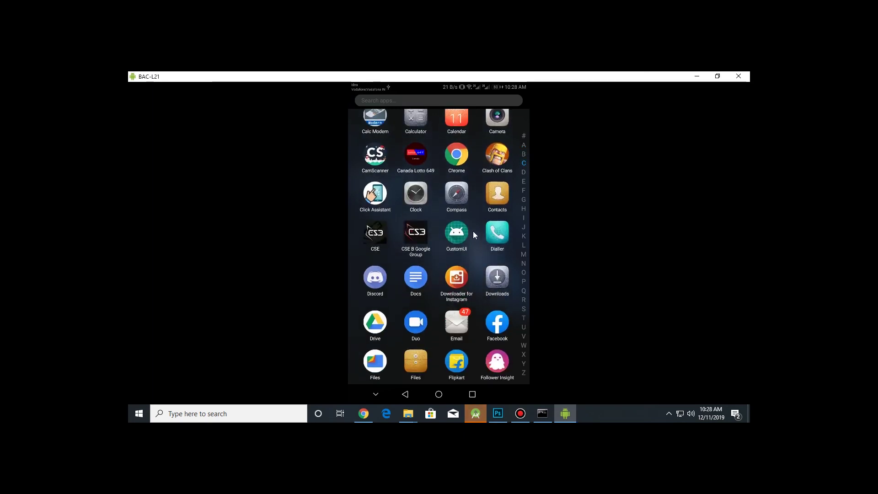
click(473, 232)
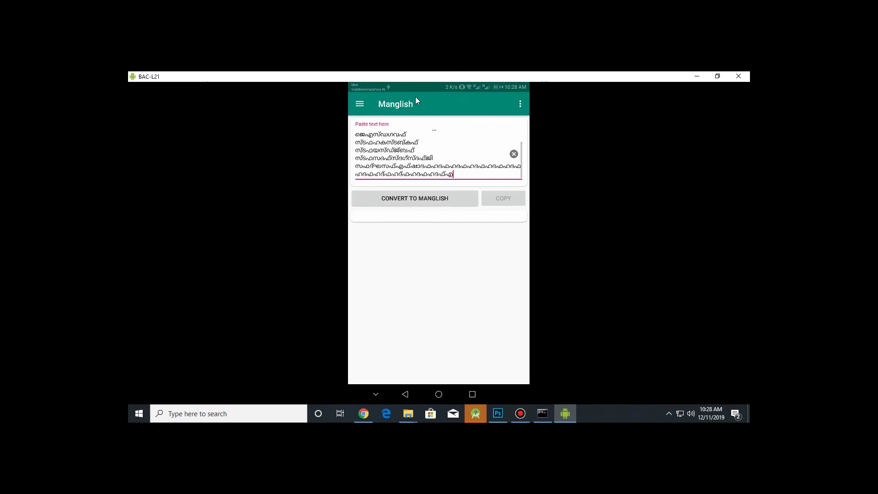
Clear the Manglish input box, shrink the phone mirror to a window, and bring up Android Studio.
click(510, 157)
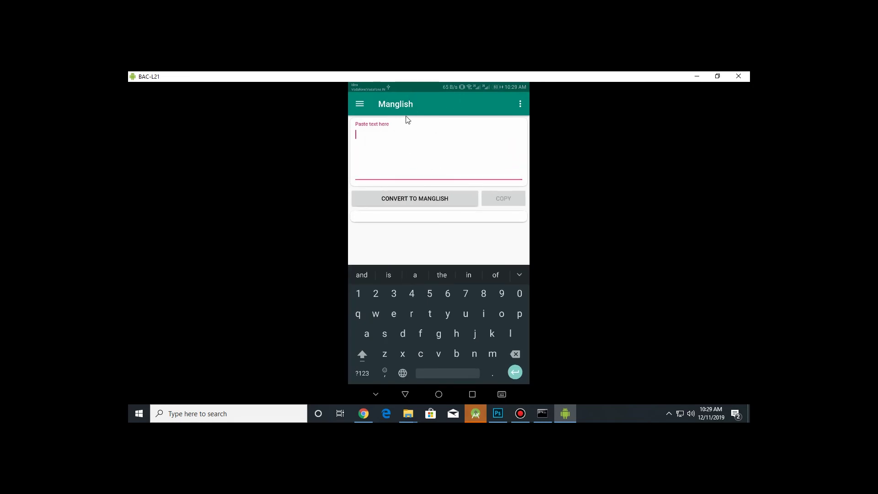
drag(398, 76, 371, 77)
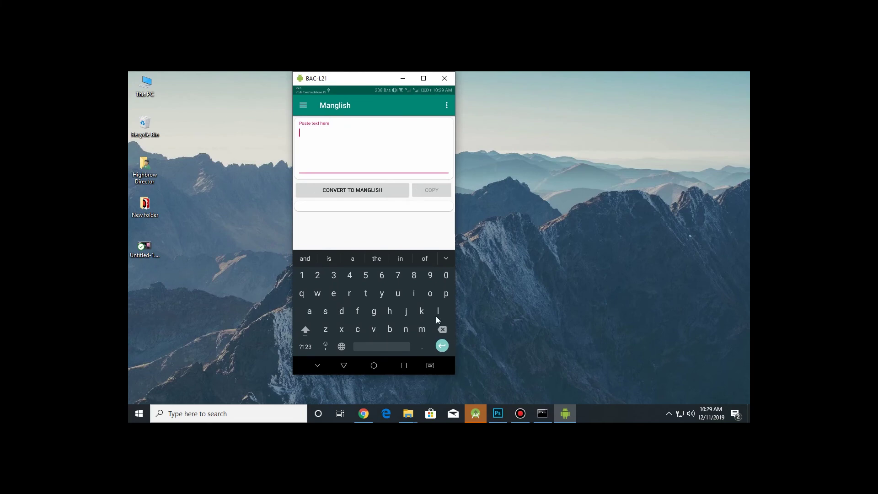
click(483, 420)
Restore Android Studio to a smaller window, dock the mirror beside it, and go to the phone's home screen.
double_click(326, 78)
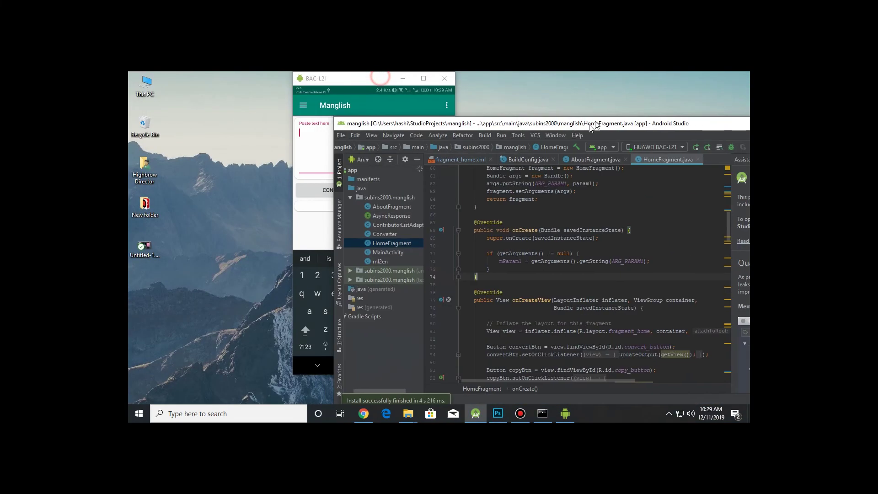
drag(327, 82, 201, 100)
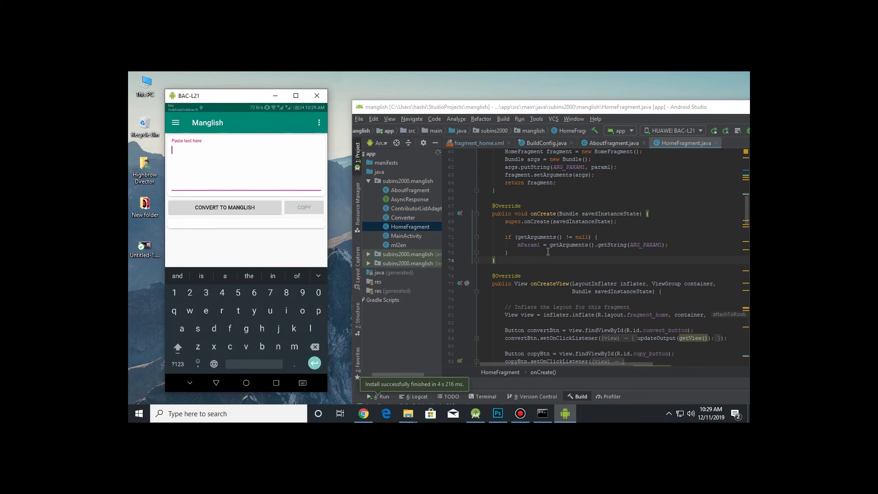
click(558, 416)
click(558, 416)
click(245, 383)
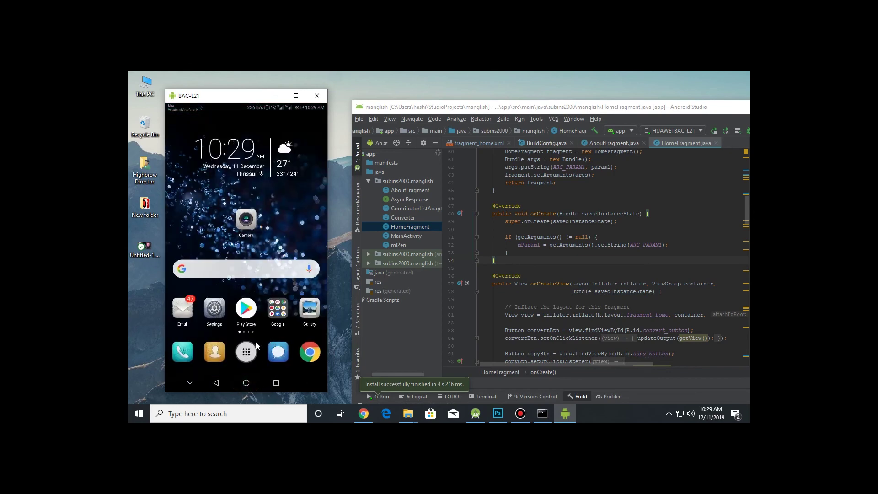
Open the phone's all-apps list and rotate the mirrored screen to landscape with Ctrl+Left.
click(246, 350)
scroll(297, 243, up, 5)
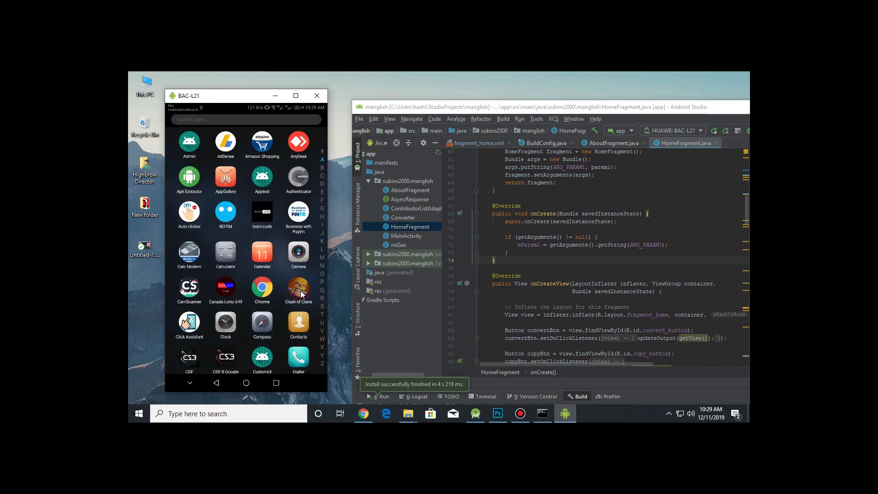
key(ctrl+Left)
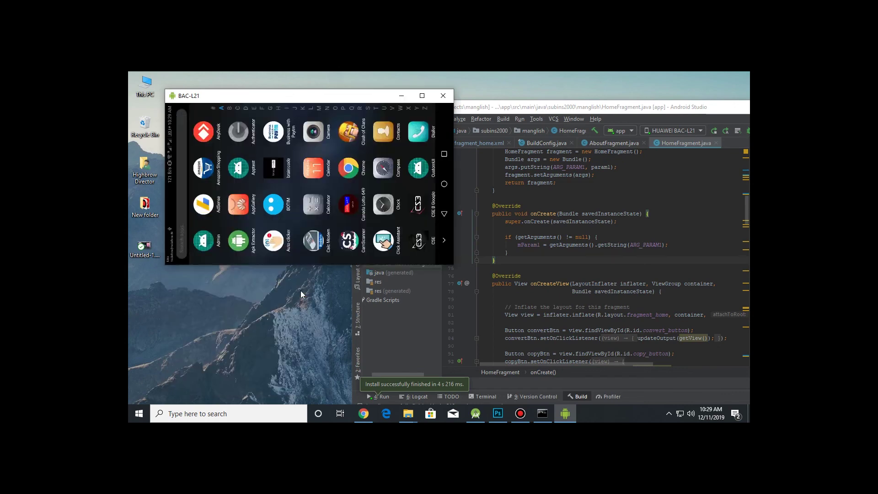
Close the scrcpy window and shift Android Studio left until it is fully in view.
click(446, 98)
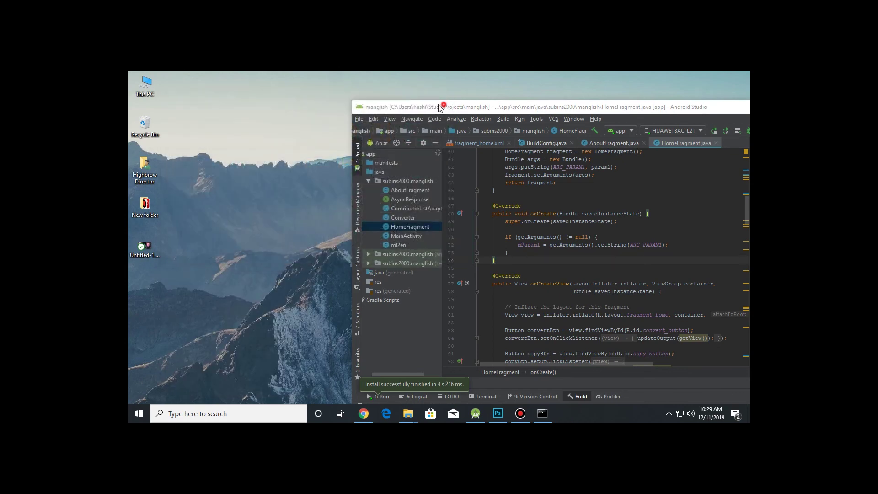
drag(445, 106, 291, 103)
drag(406, 106, 264, 112)
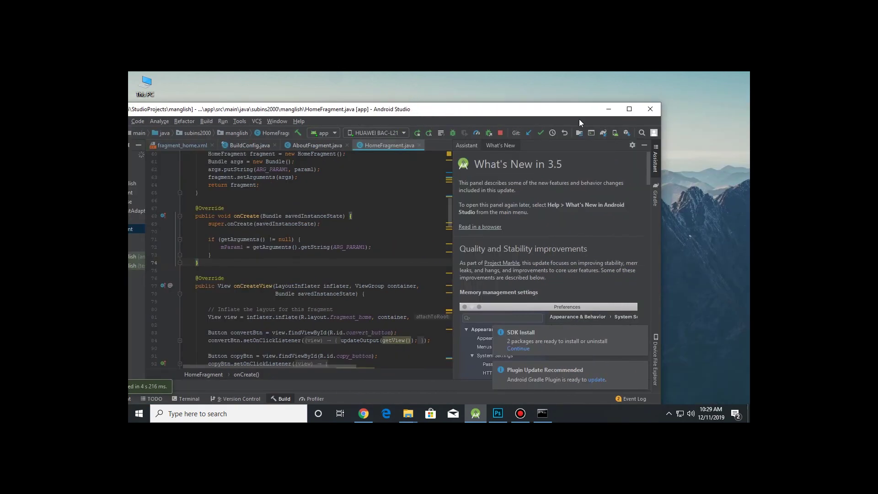